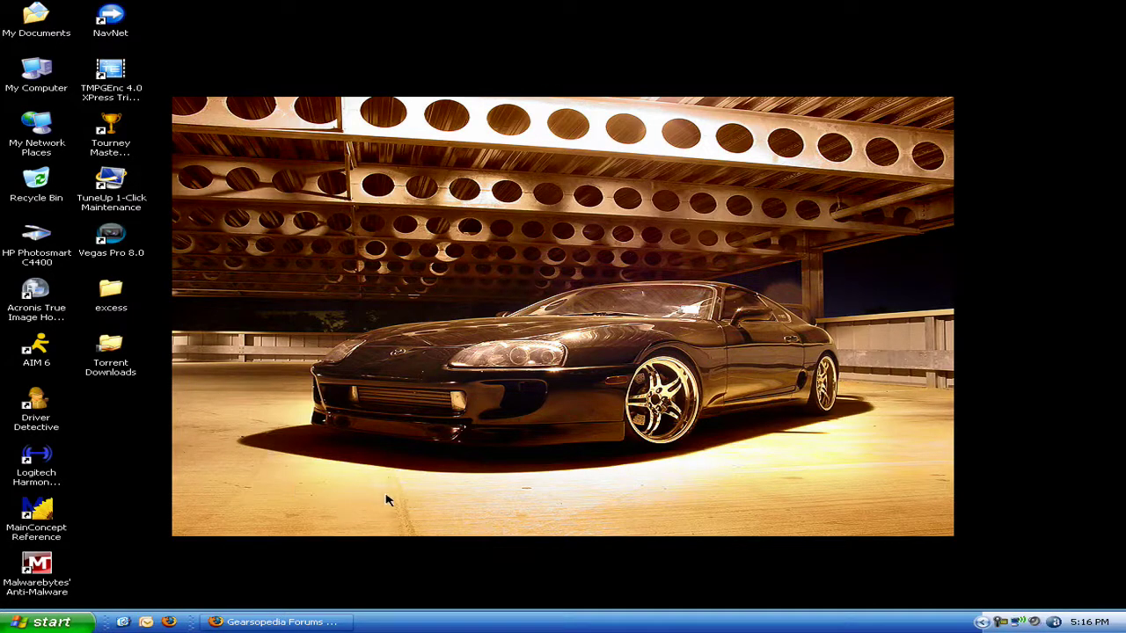
pyautogui.click(325, 622)
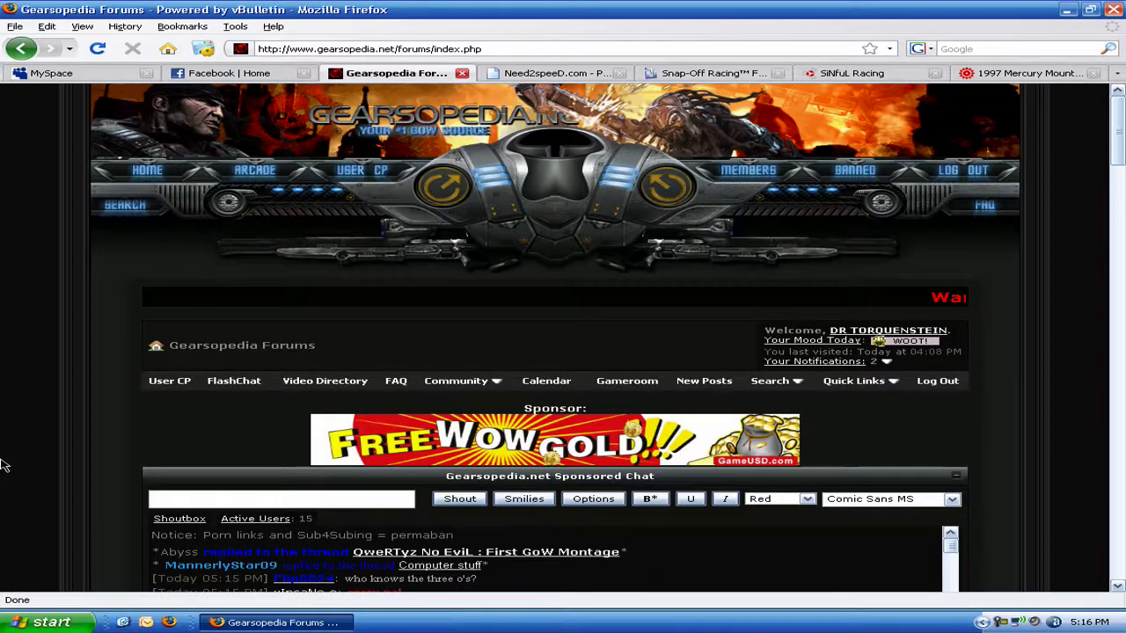
pyautogui.hotkey('ctrl', 't')
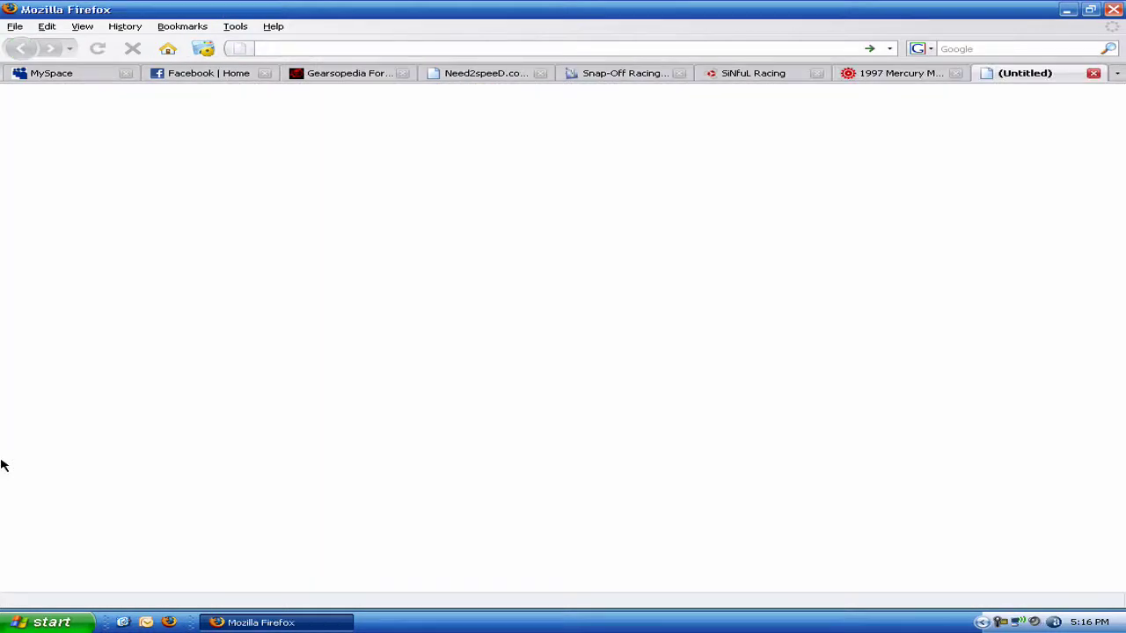
pyautogui.write('www.a')
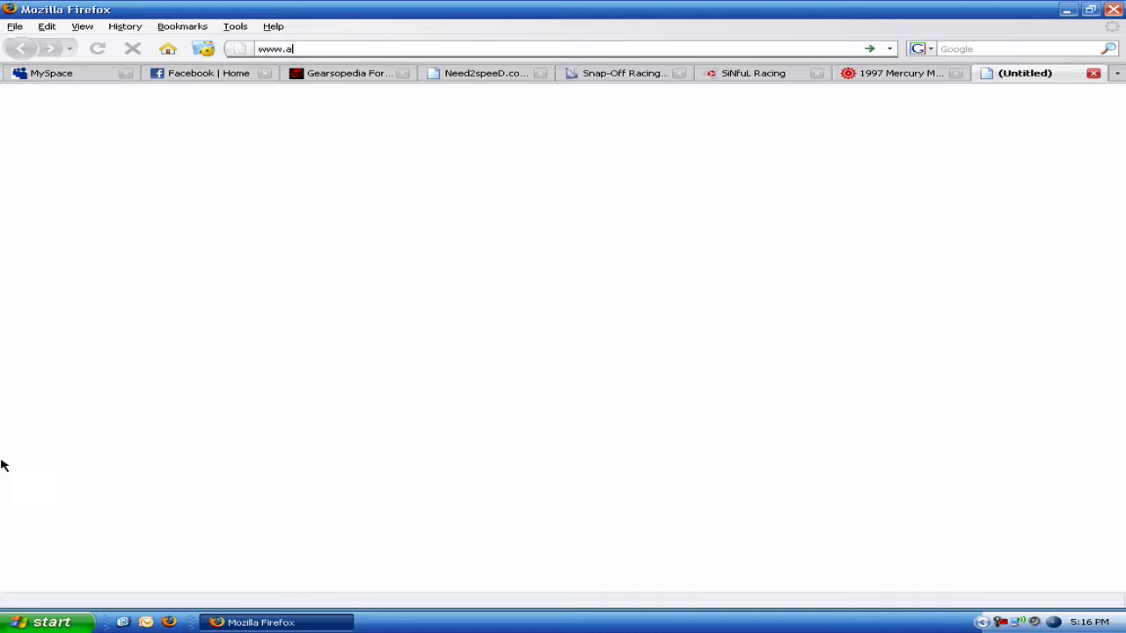
pyautogui.write('vast.com')
pyautogui.press('Return')
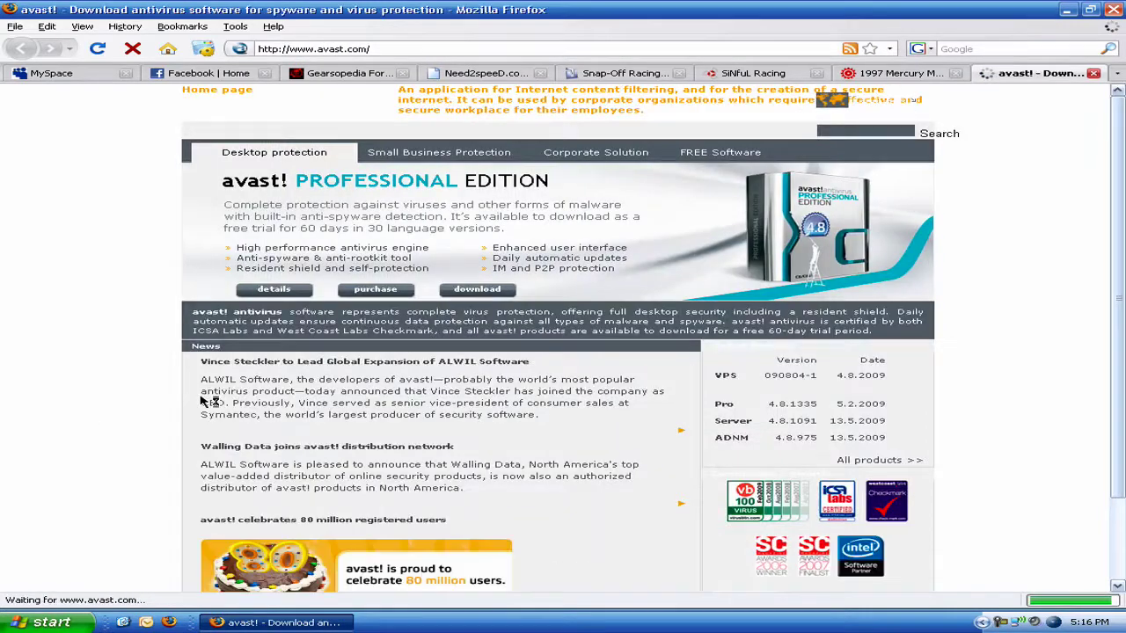
pyautogui.moveTo(296, 130)
pyautogui.click(286, 147)
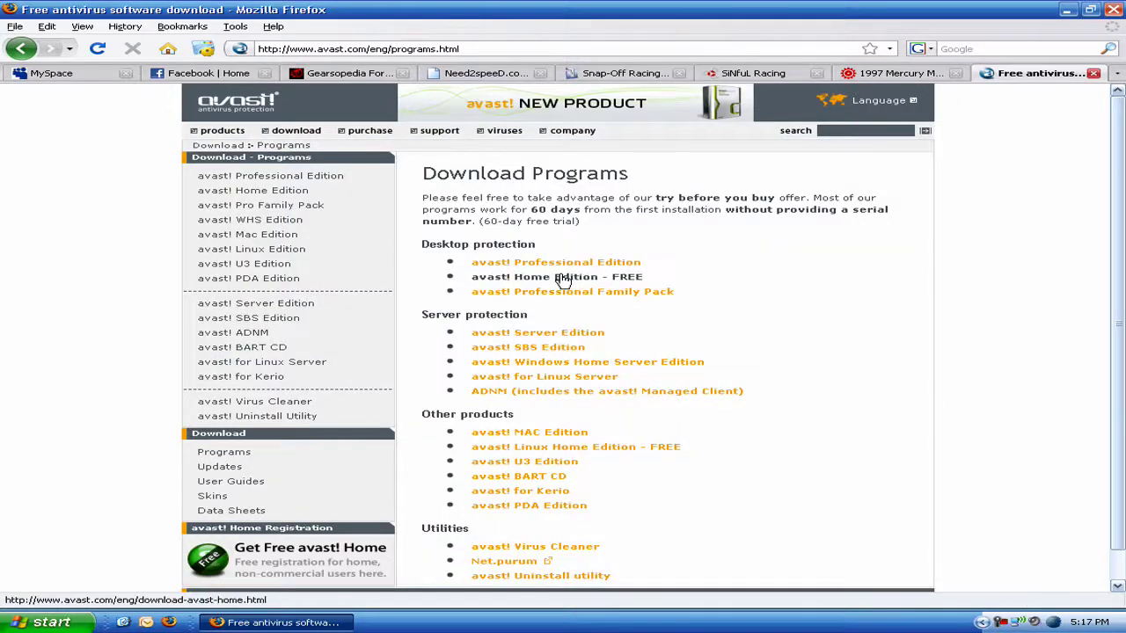
pyautogui.click(549, 277)
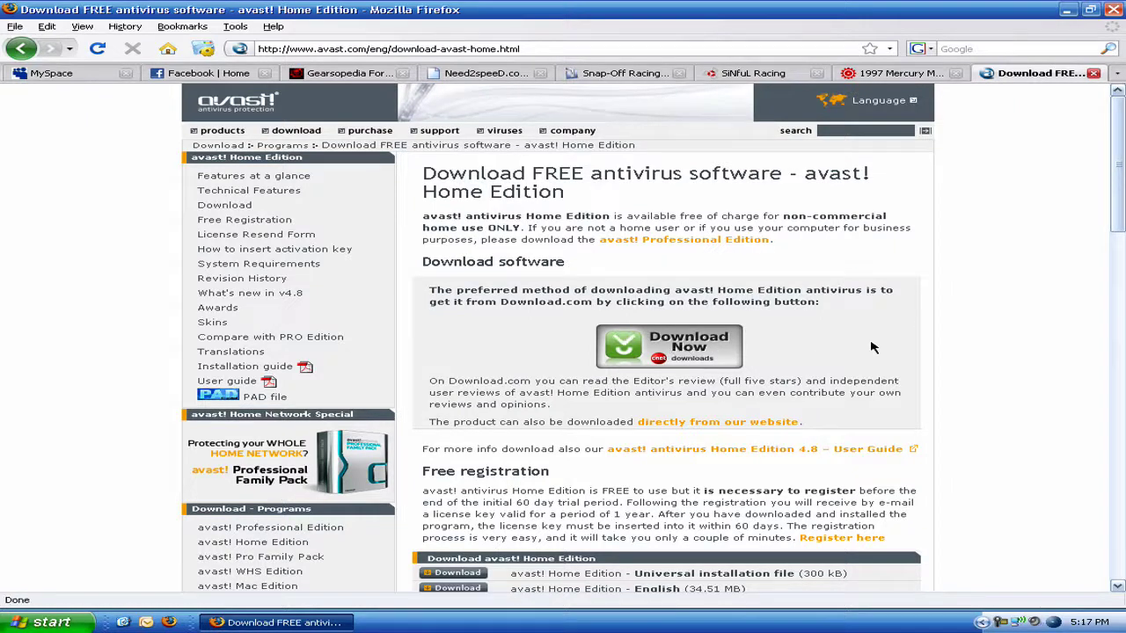
pyautogui.scroll(-1, 959, 352)
pyautogui.scroll(-3, 959, 352)
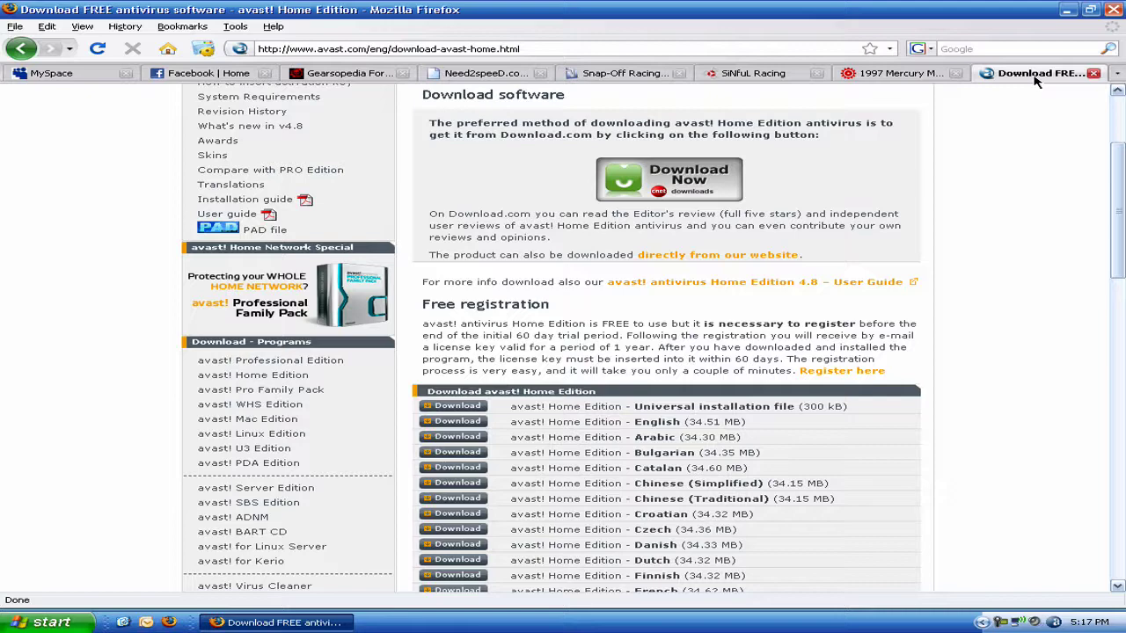
# Launch avast! Antivirus from All Programs and skip its startup memory test
pyautogui.middleClick(1036, 75)
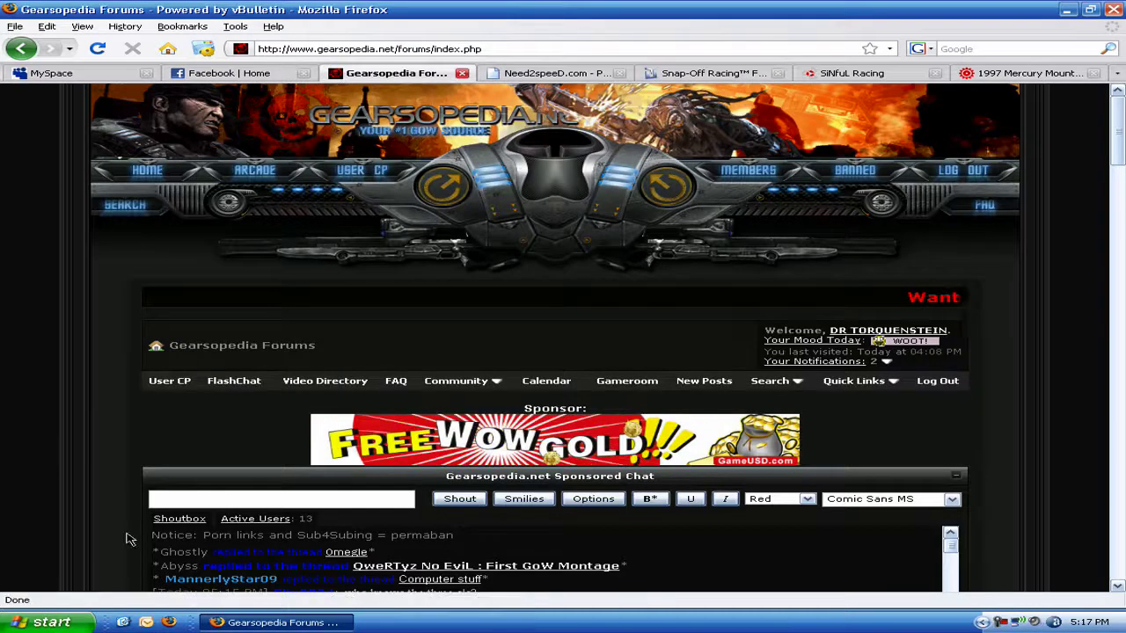
pyautogui.click(51, 622)
pyautogui.click(86, 572)
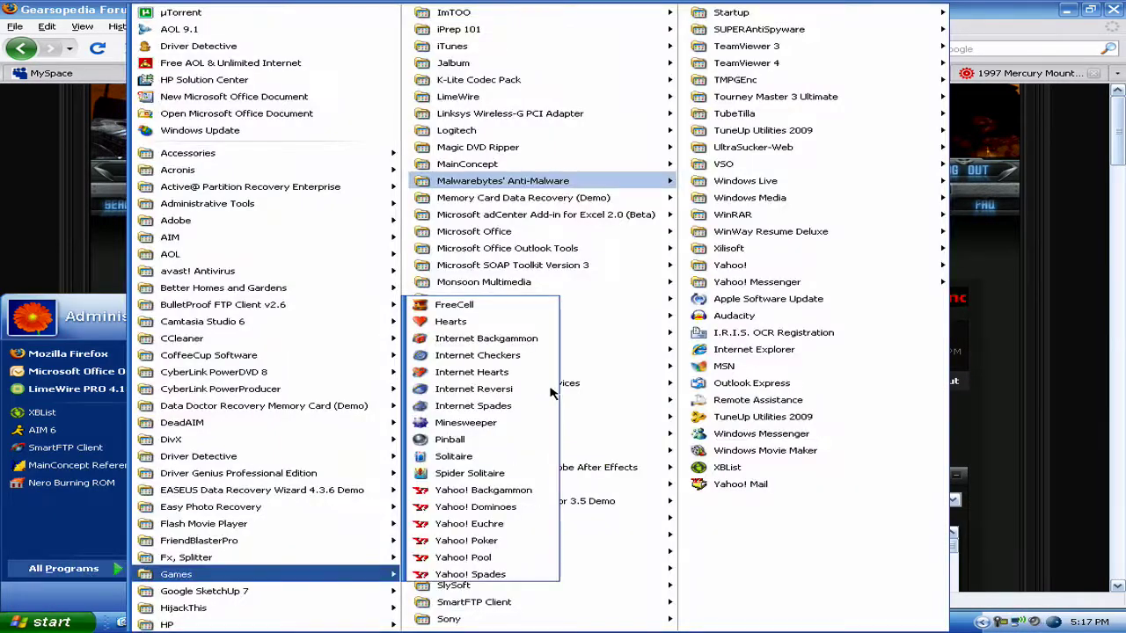
pyautogui.moveTo(207, 203)
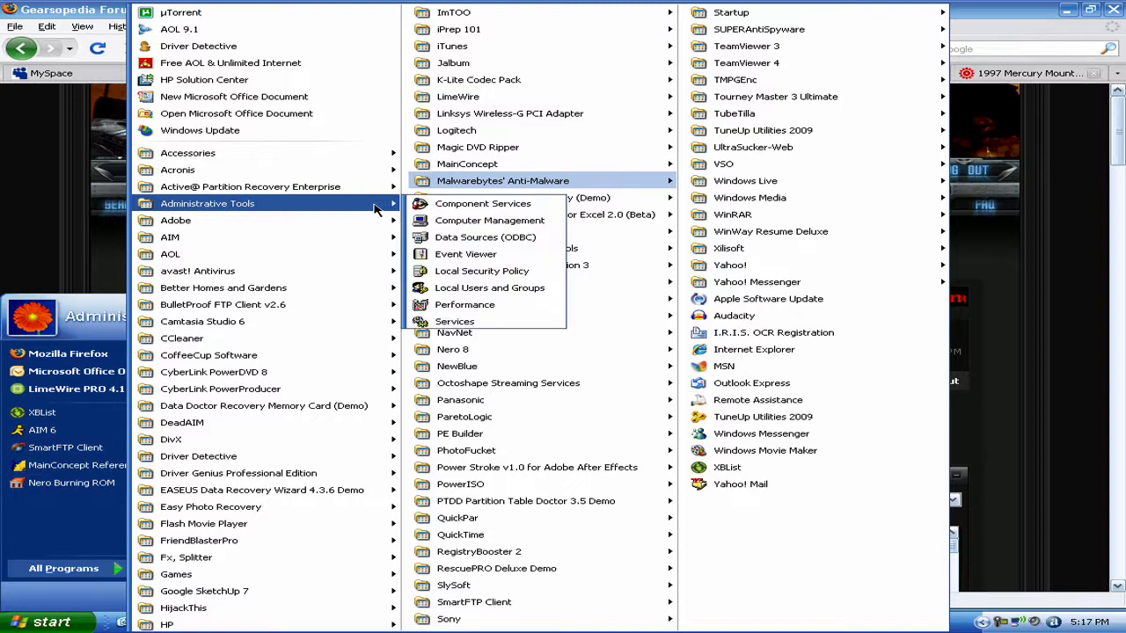
pyautogui.click(427, 269)
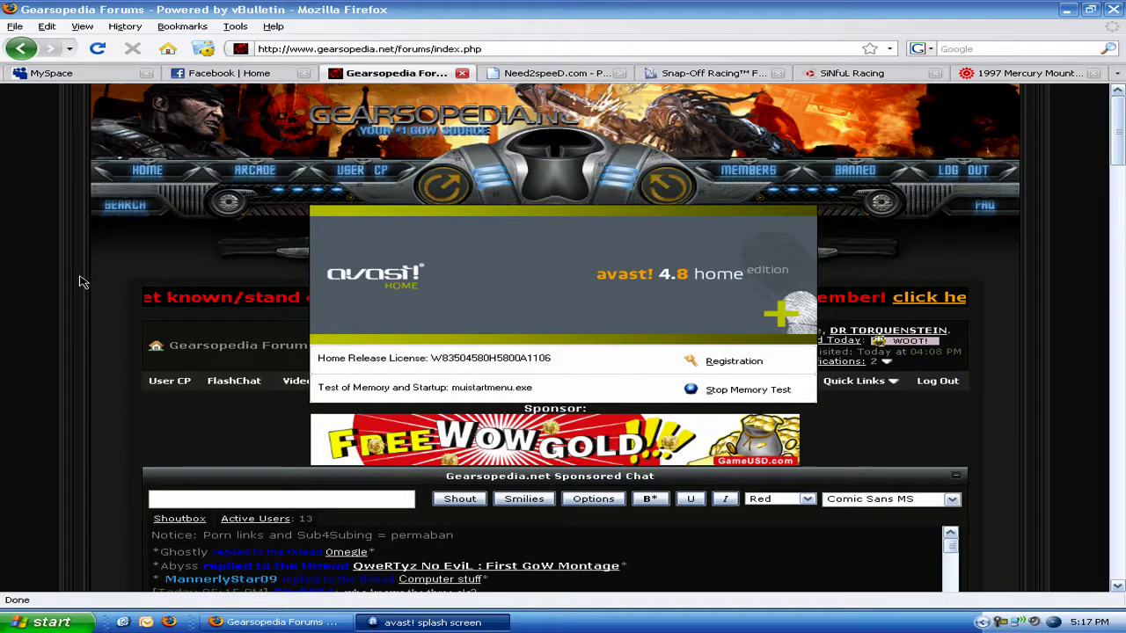
pyautogui.click(762, 393)
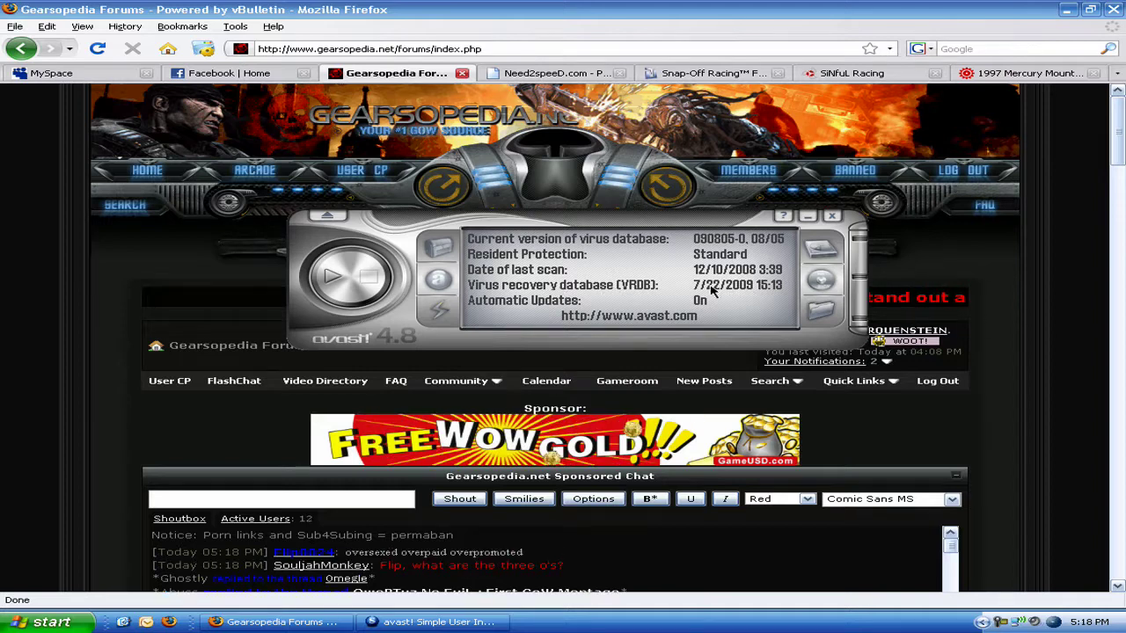
# Run an iAVS virus-definition update, which reports database 090805-0 already current
pyautogui.click(335, 225)
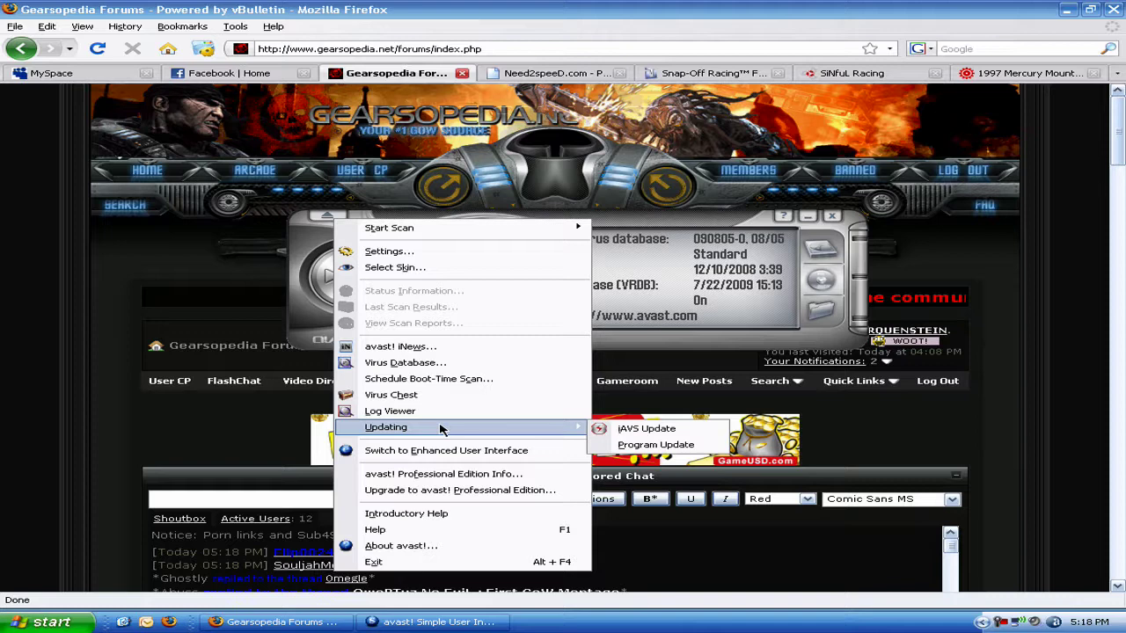
pyautogui.click(325, 222)
pyautogui.moveTo(385, 427)
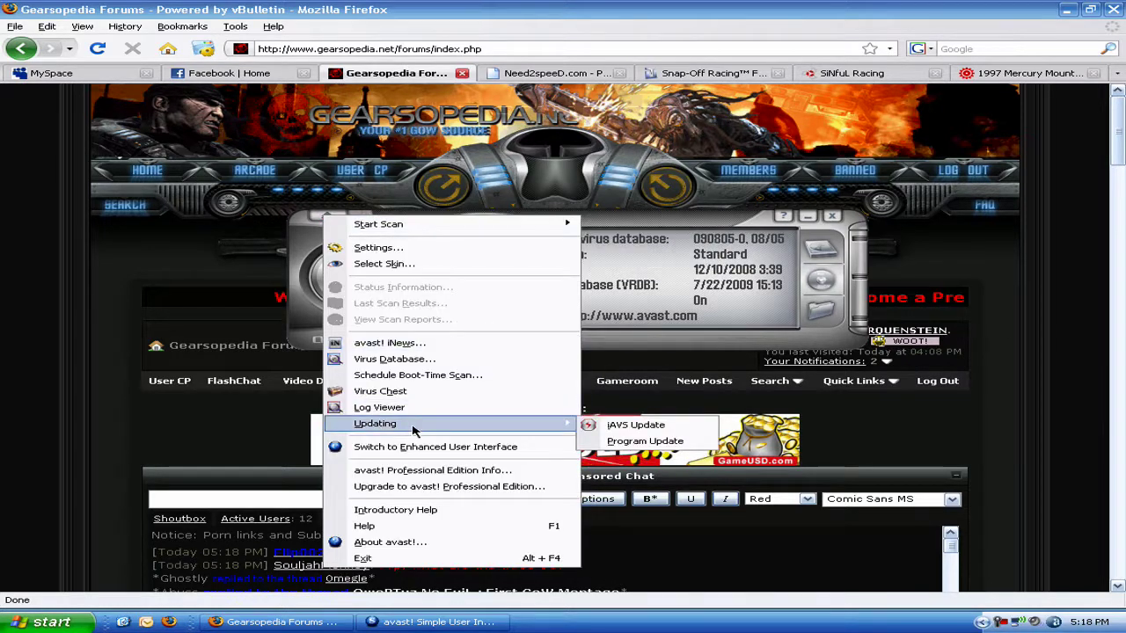
pyautogui.click(655, 431)
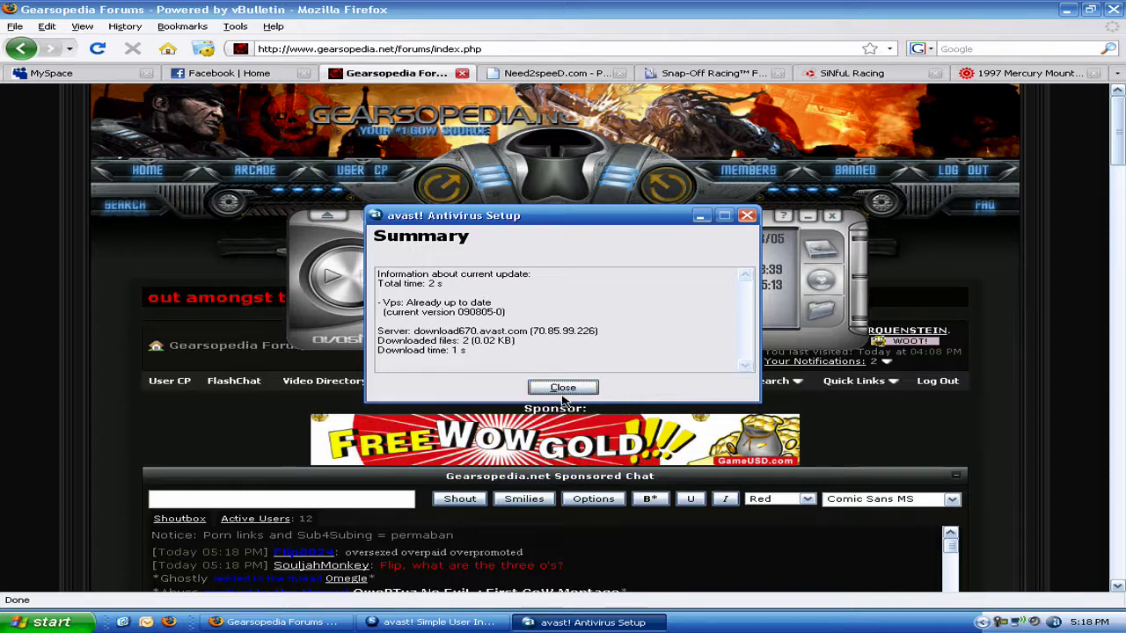
pyautogui.click(563, 387)
pyautogui.click(326, 217)
pyautogui.moveTo(374, 423)
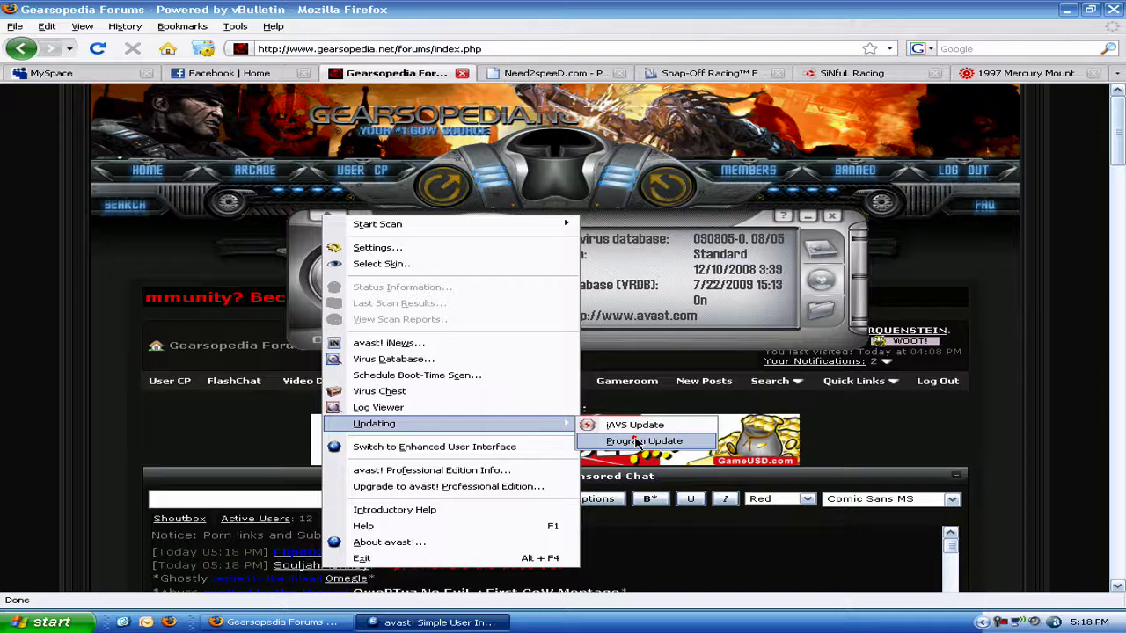
# Run an avast program update and dismiss the report that 4.8.1335 is current
pyautogui.click(635, 441)
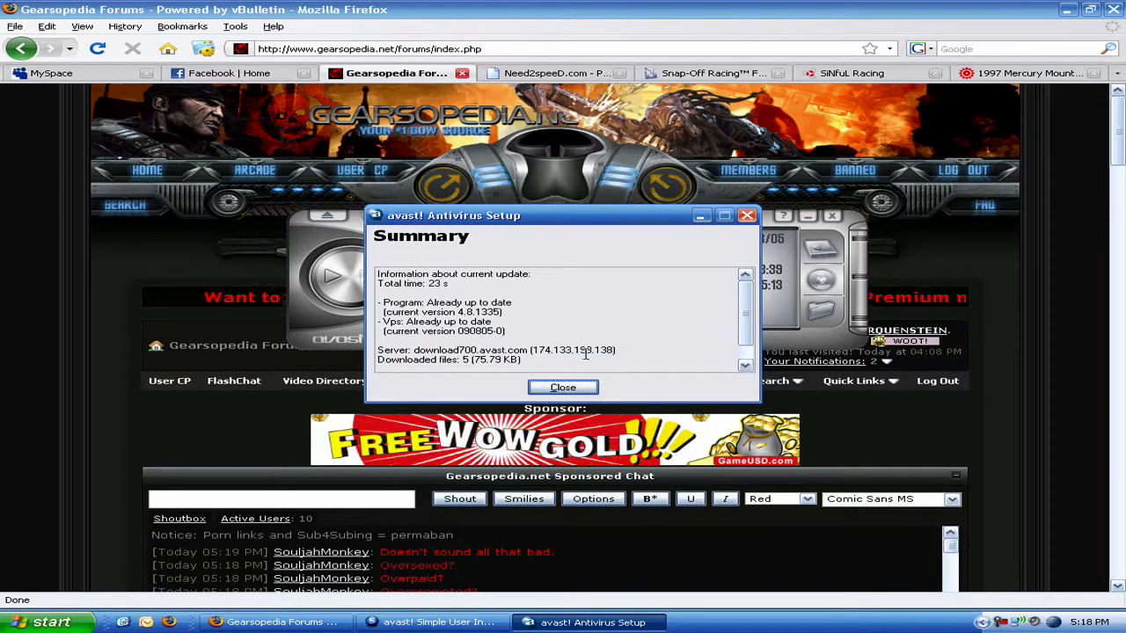
pyautogui.scroll(-1, 617, 347)
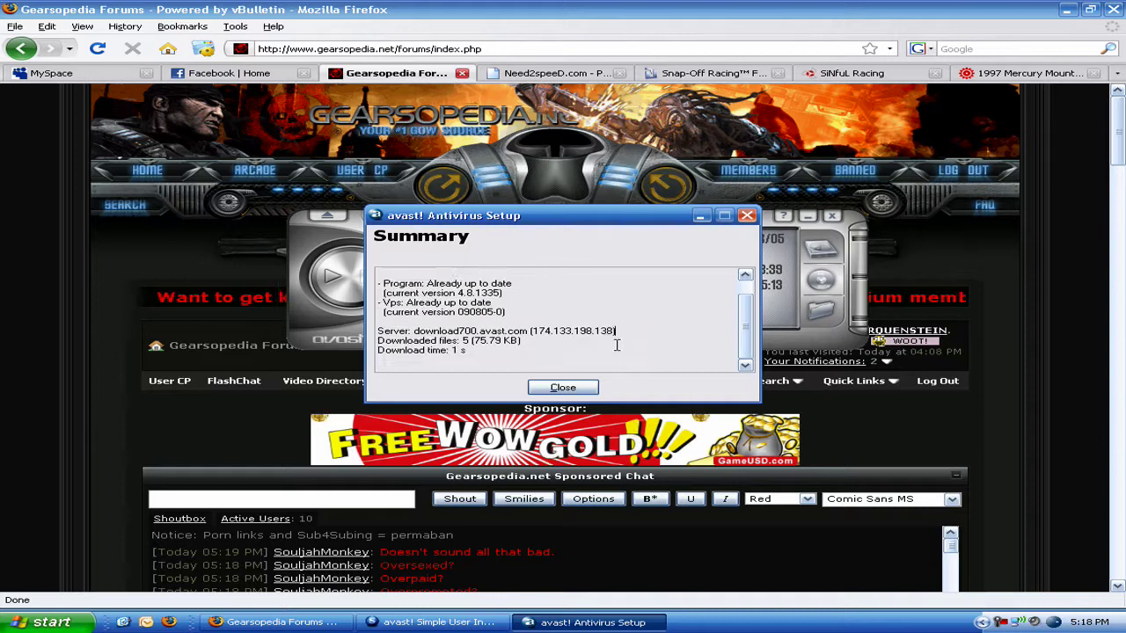
pyautogui.click(563, 387)
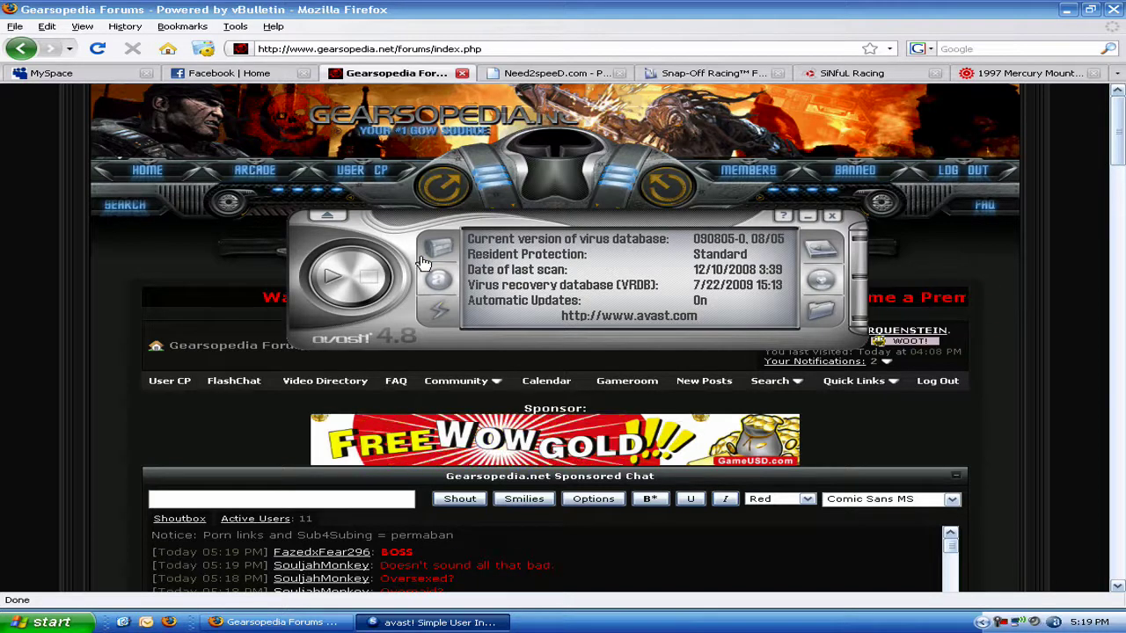
# Configure a boot-time scan of all local disks with infected files set to be deleted
pyautogui.rightClick(317, 223)
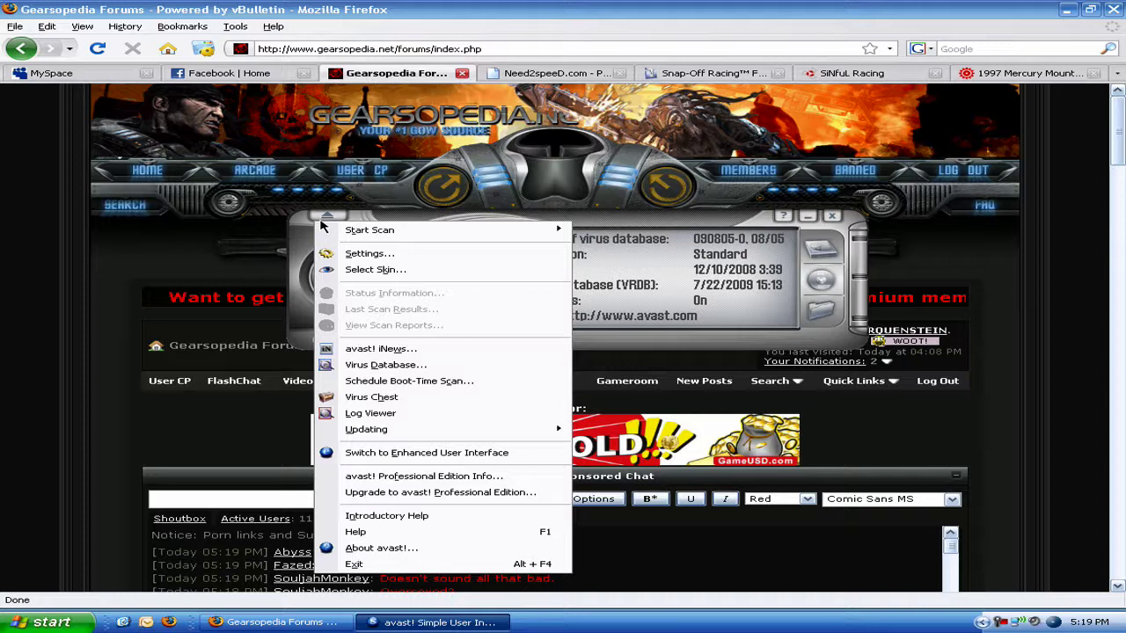
pyautogui.click(370, 385)
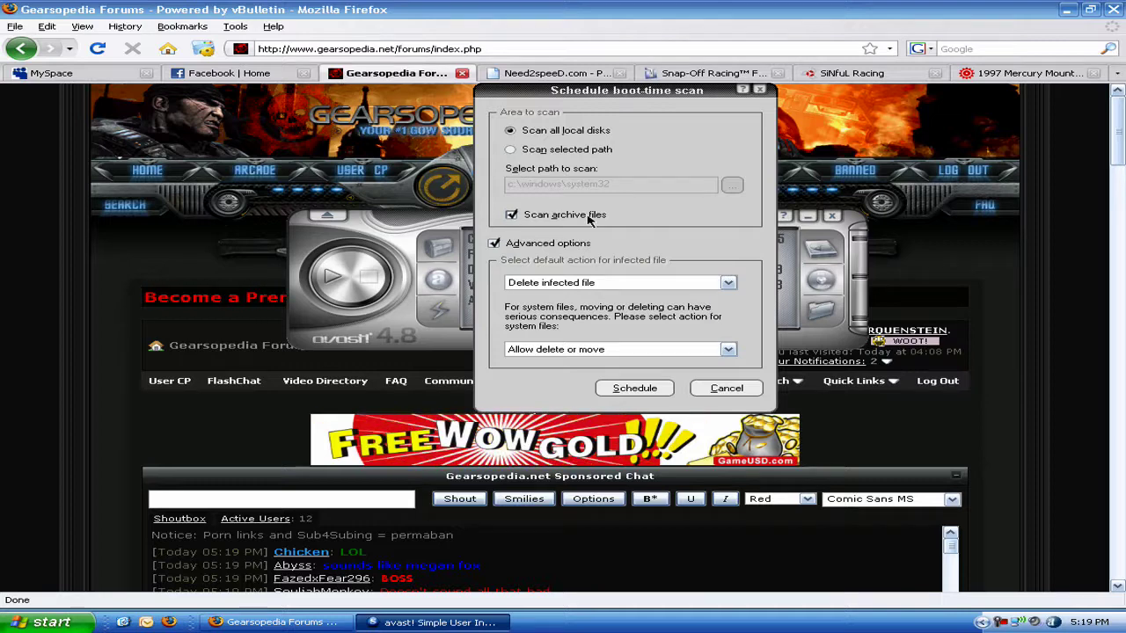
pyautogui.click(545, 244)
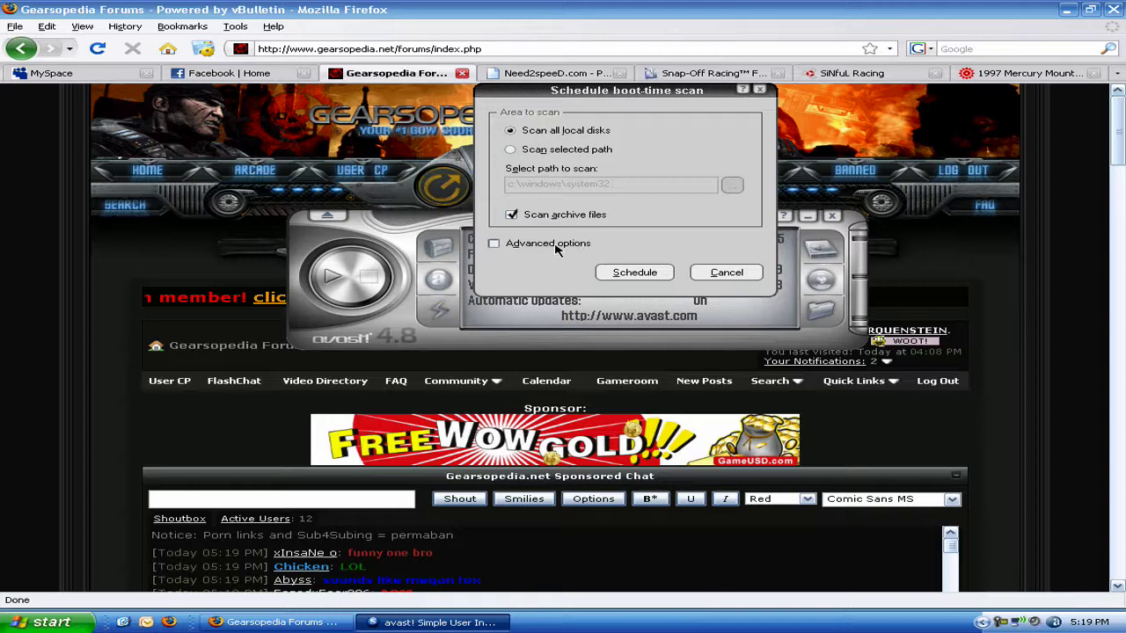
pyautogui.click(550, 245)
pyautogui.click(543, 282)
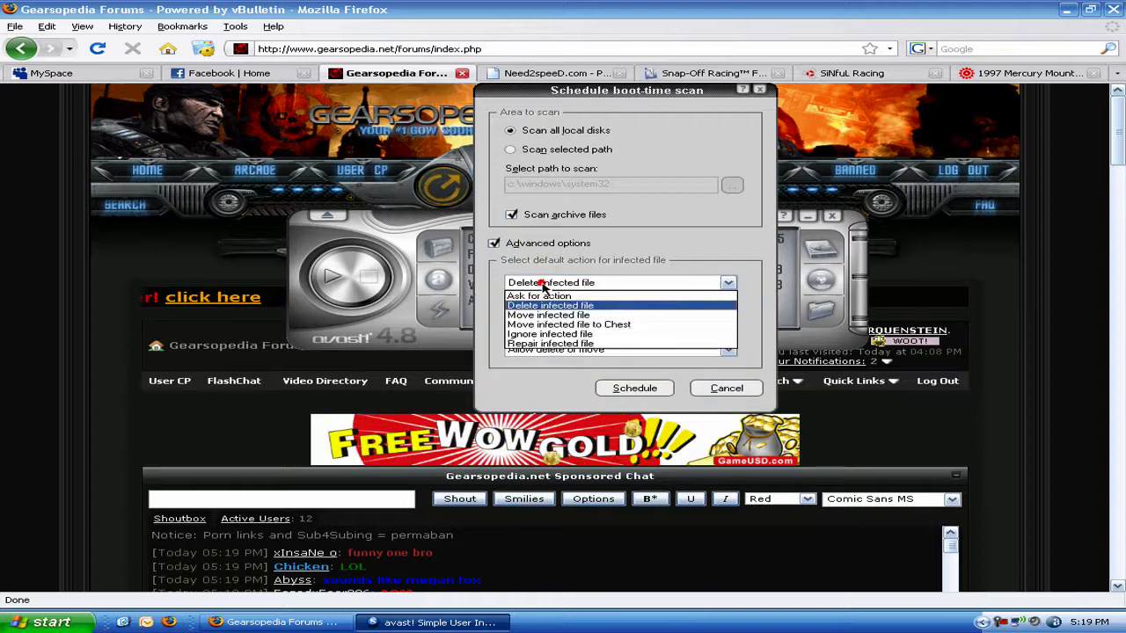
pyautogui.click(572, 305)
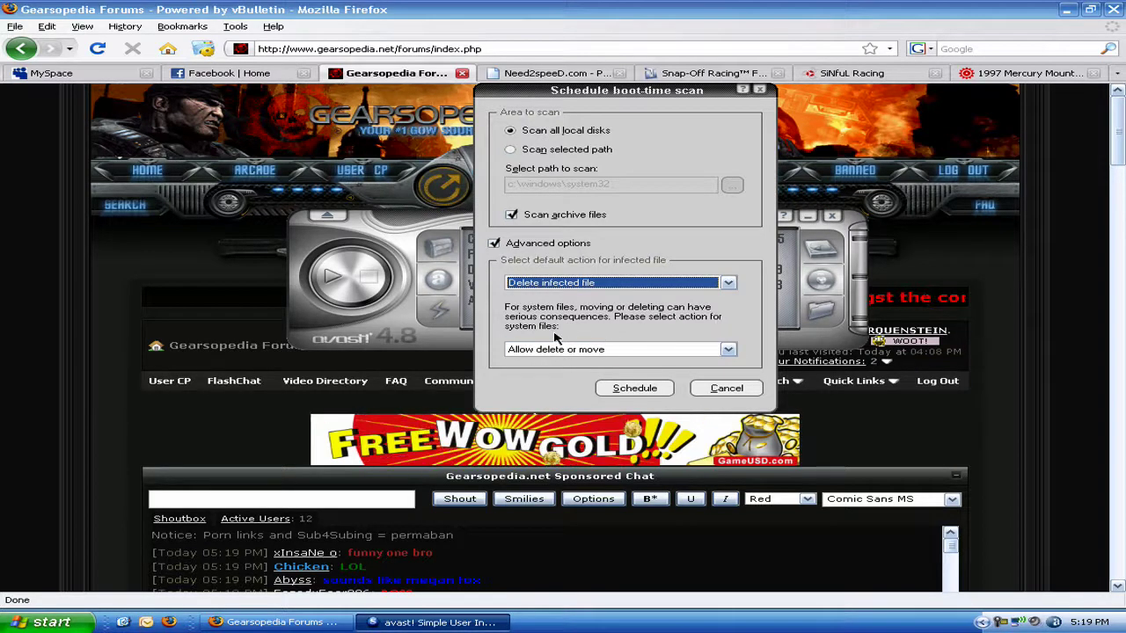
# Allow deleting or moving infected system files, confirm the warning, and schedule the boot-time scan
pyautogui.click(550, 350)
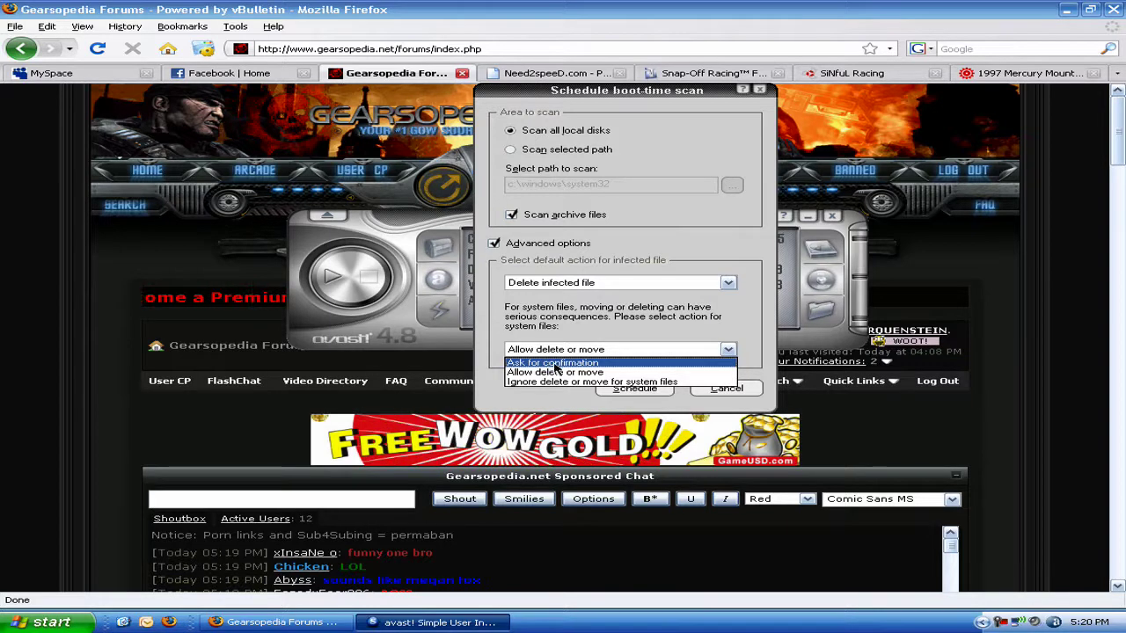
pyautogui.click(552, 372)
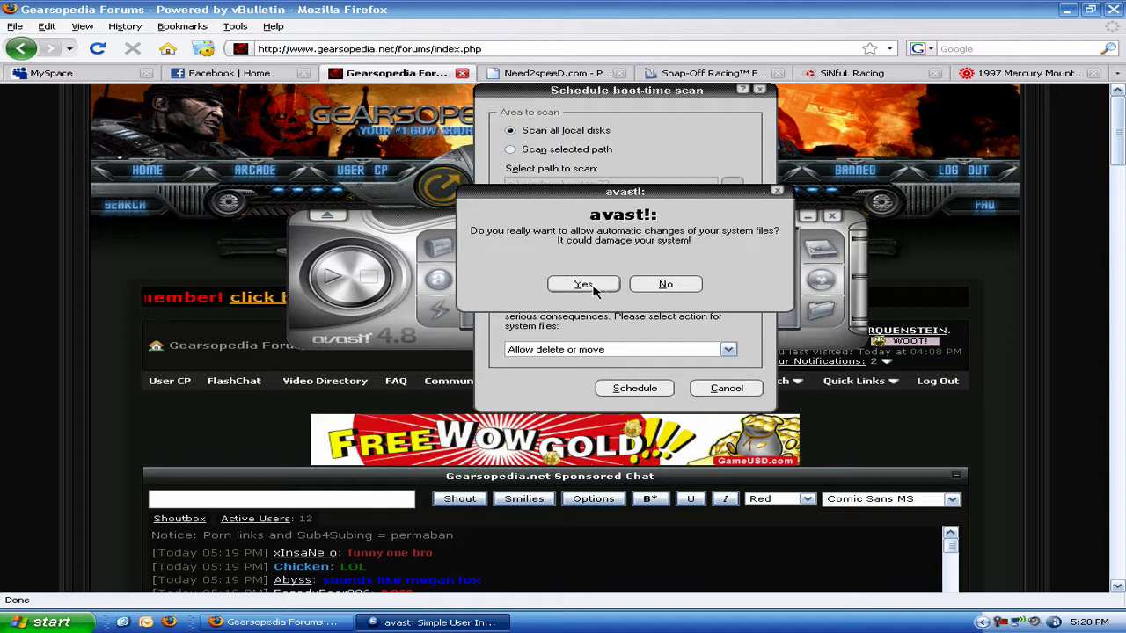
pyautogui.click(596, 287)
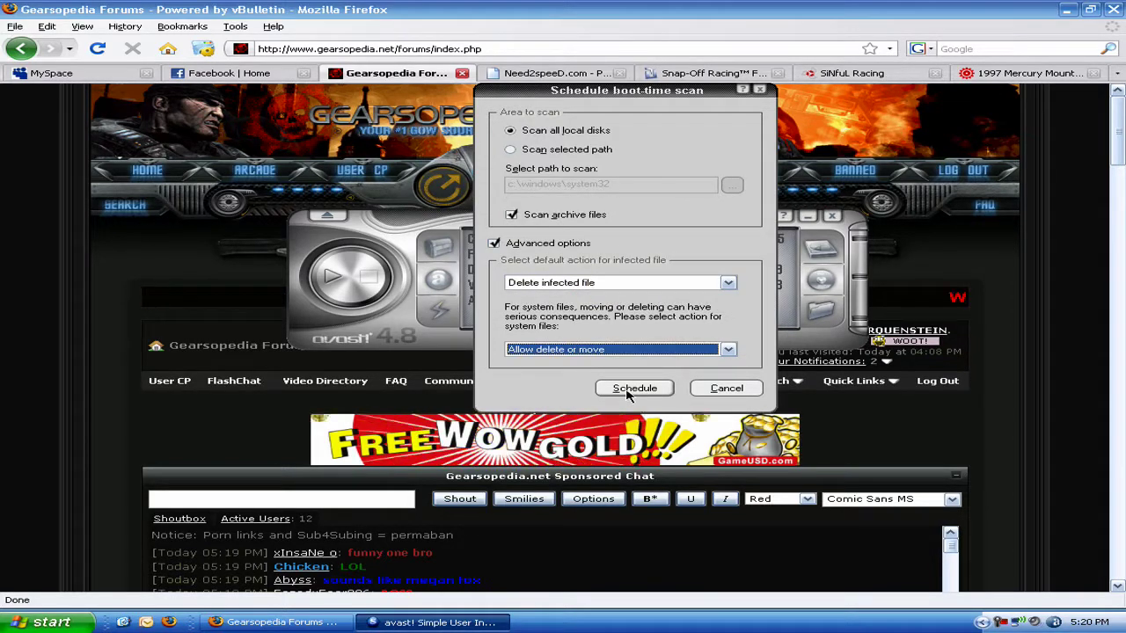
pyautogui.click(722, 388)
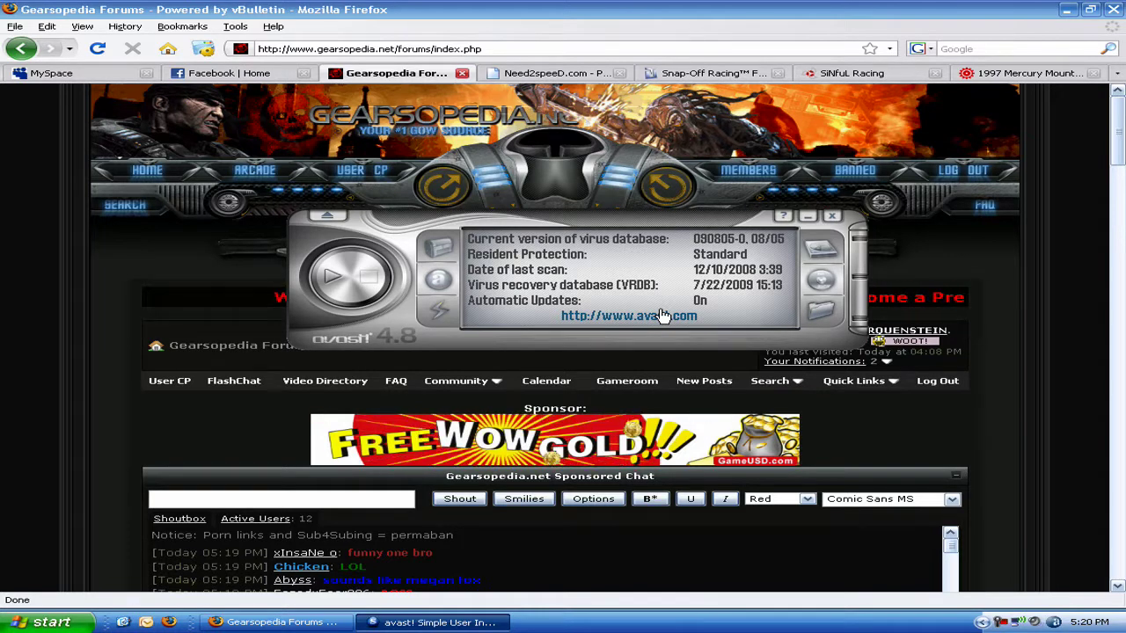
# Exit avast! Antivirus from its main menu
pyautogui.click(327, 217)
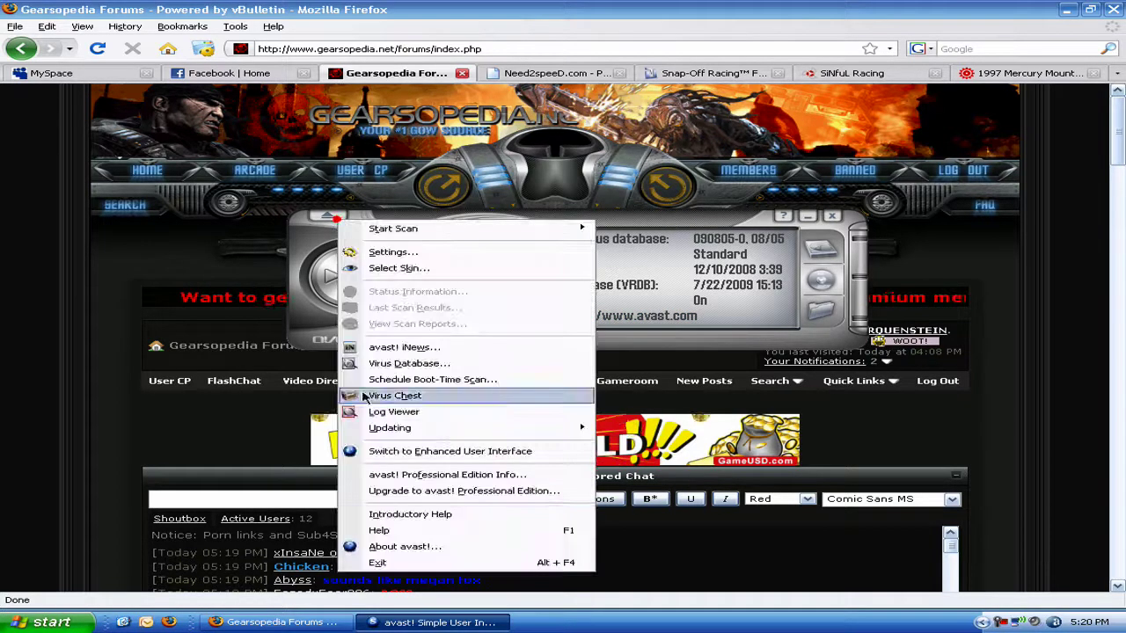
pyautogui.click(361, 562)
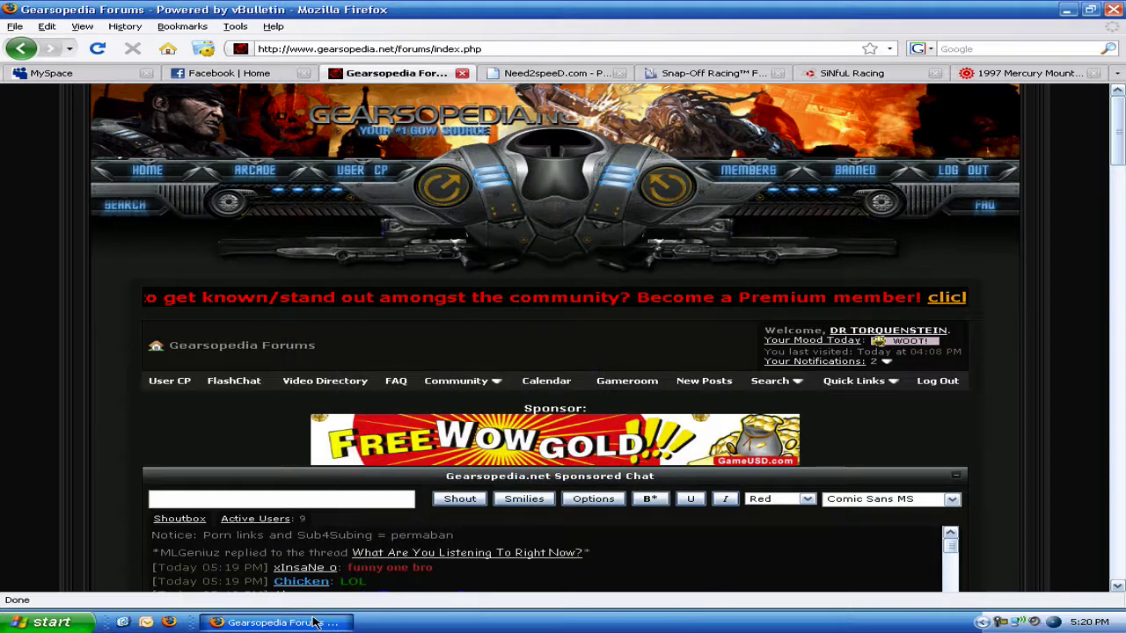
# Open the Google homepage in a new Firefox tab
pyautogui.click(51, 622)
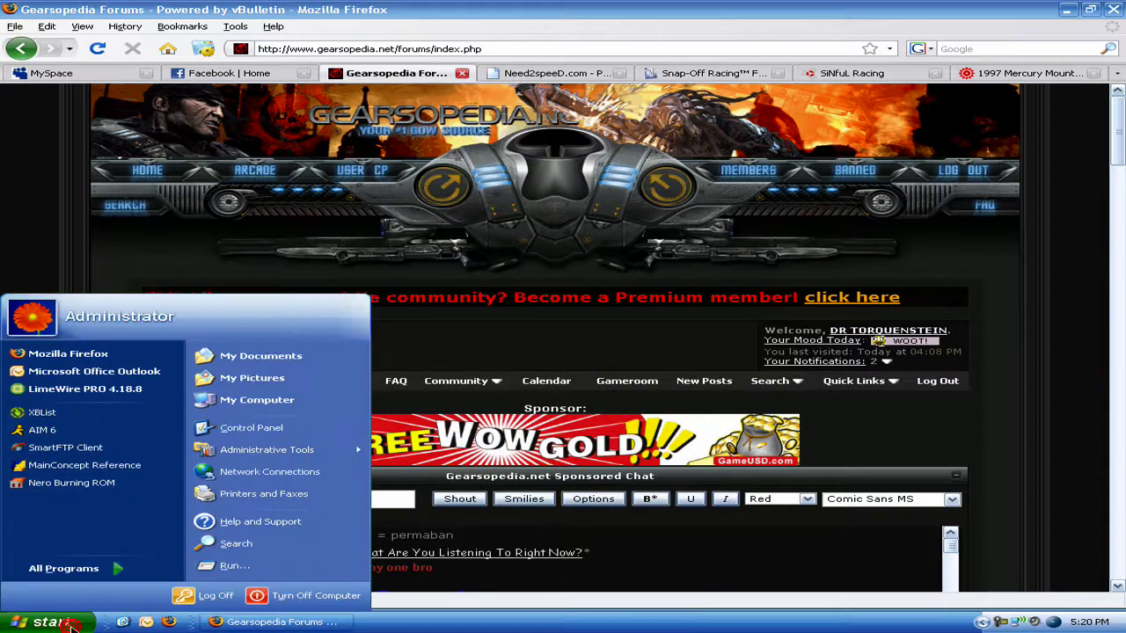
pyautogui.click(51, 212)
pyautogui.hotkey('ctrl', 't')
pyautogui.write('gol')
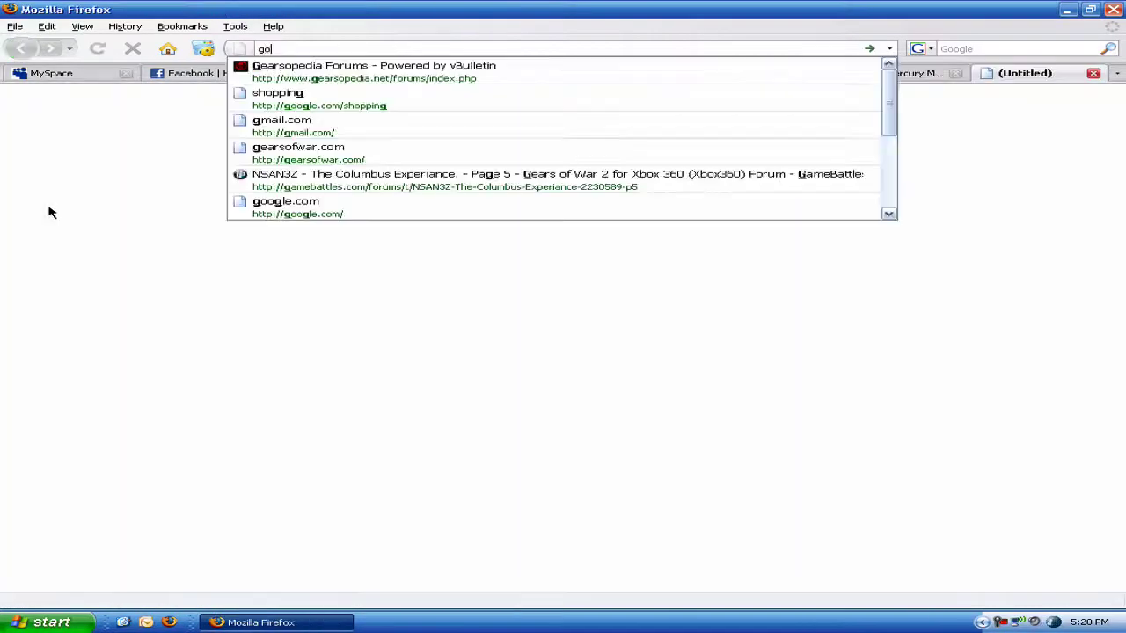
pyautogui.write('ogle.com')
pyautogui.press('Return')
# Search 'hijackthis' and download HijackThis.exe from Bleeping Computer, then close that tab
pyautogui.write('hi')
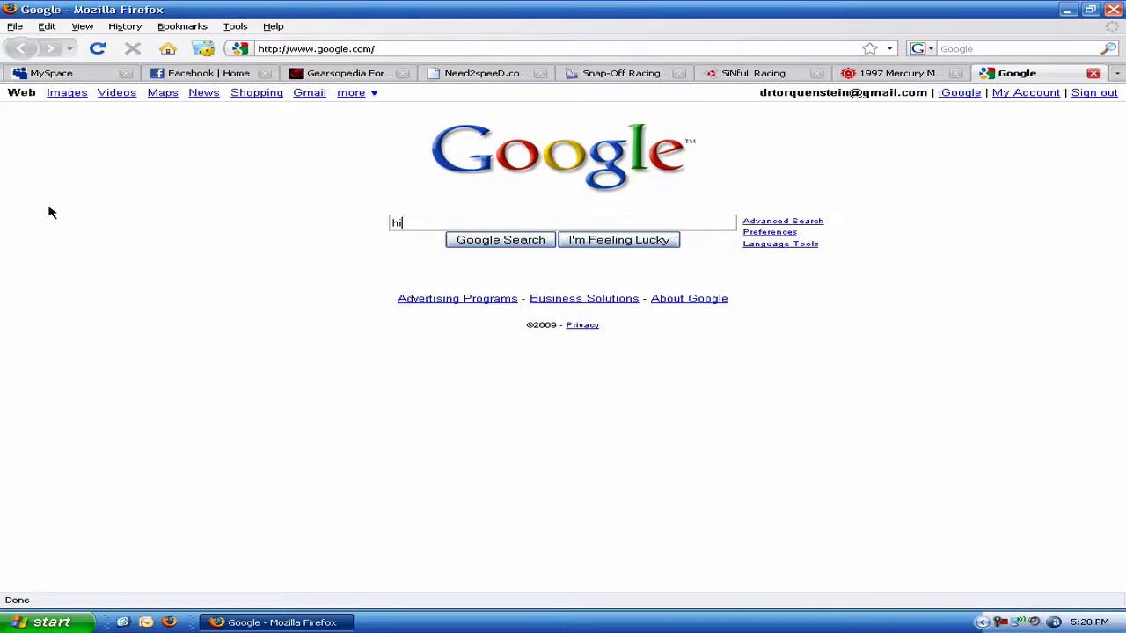
pyautogui.write('jackthis')
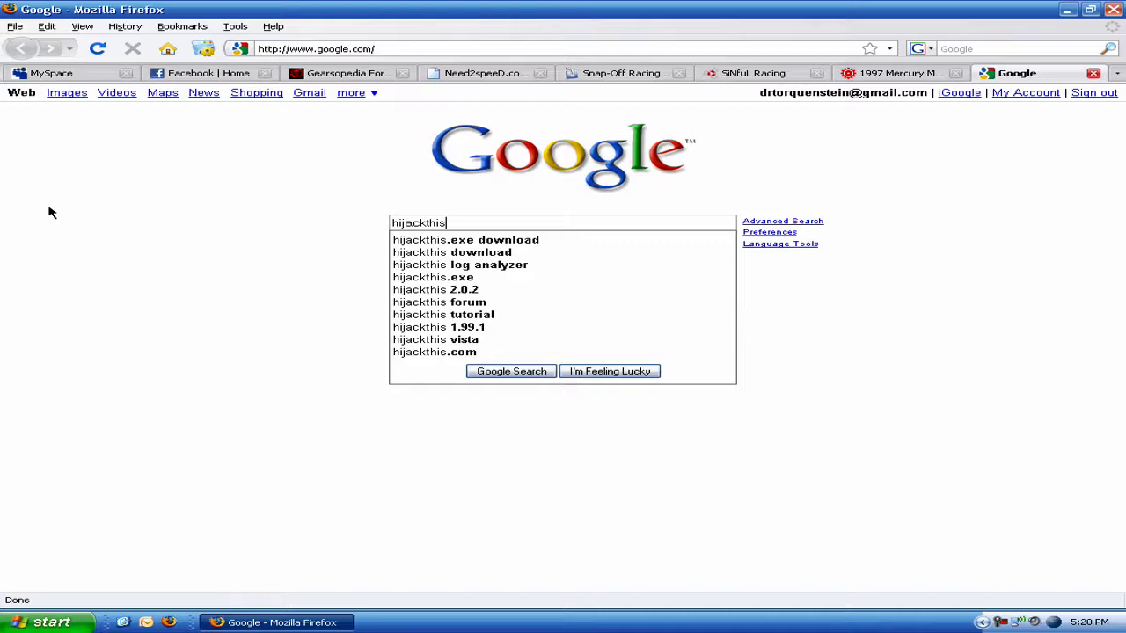
pyautogui.press('Return')
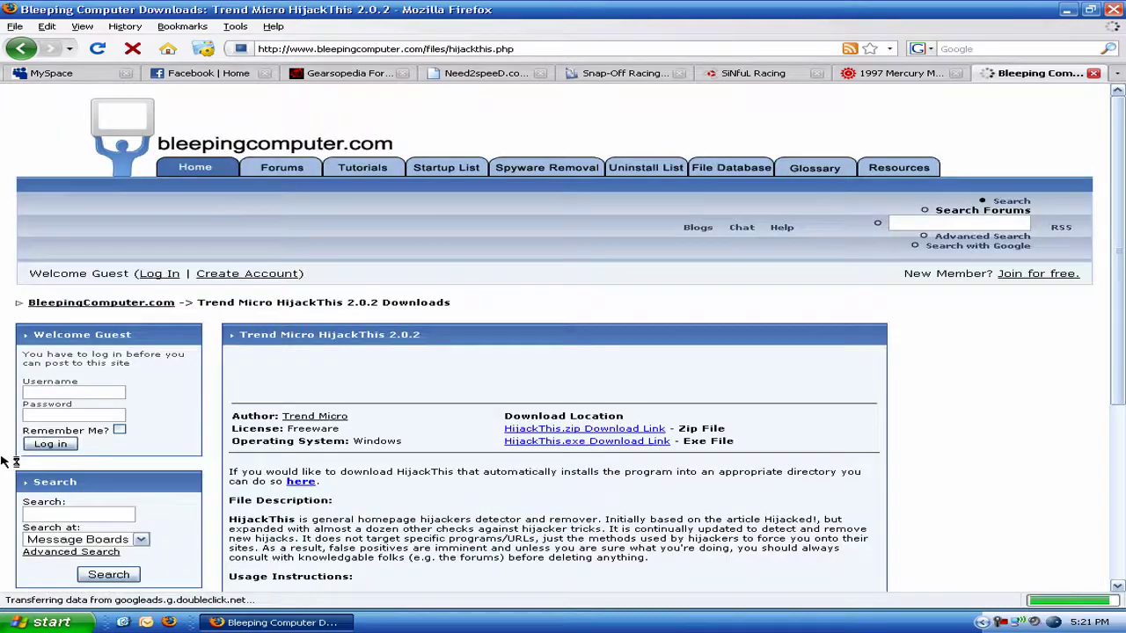
pyautogui.scroll(-3, 496, 339)
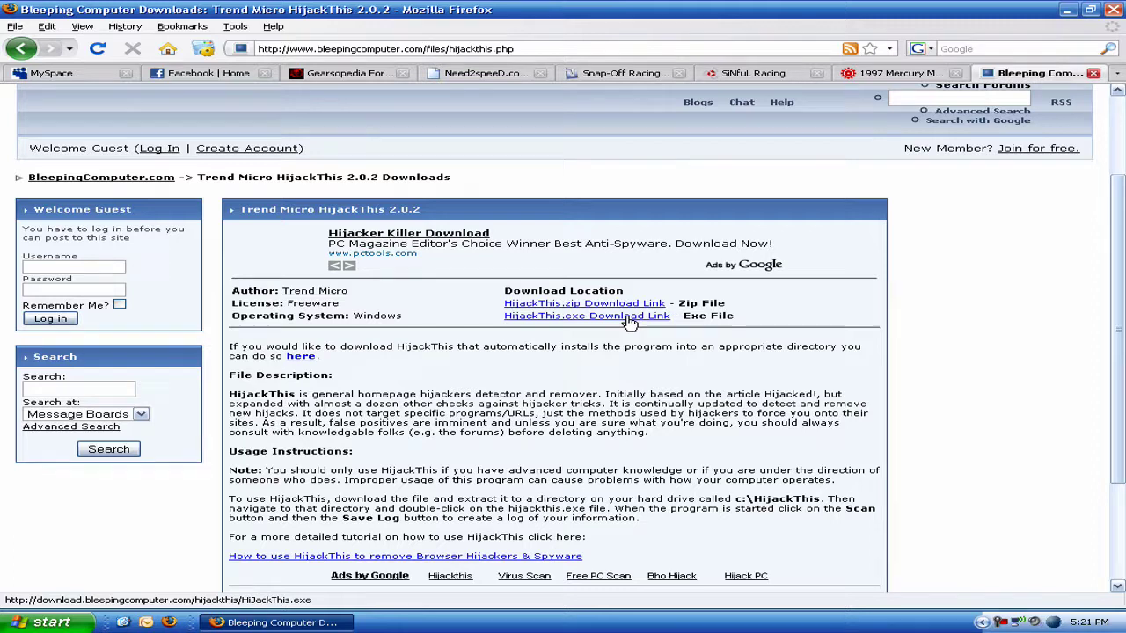
pyautogui.click(538, 318)
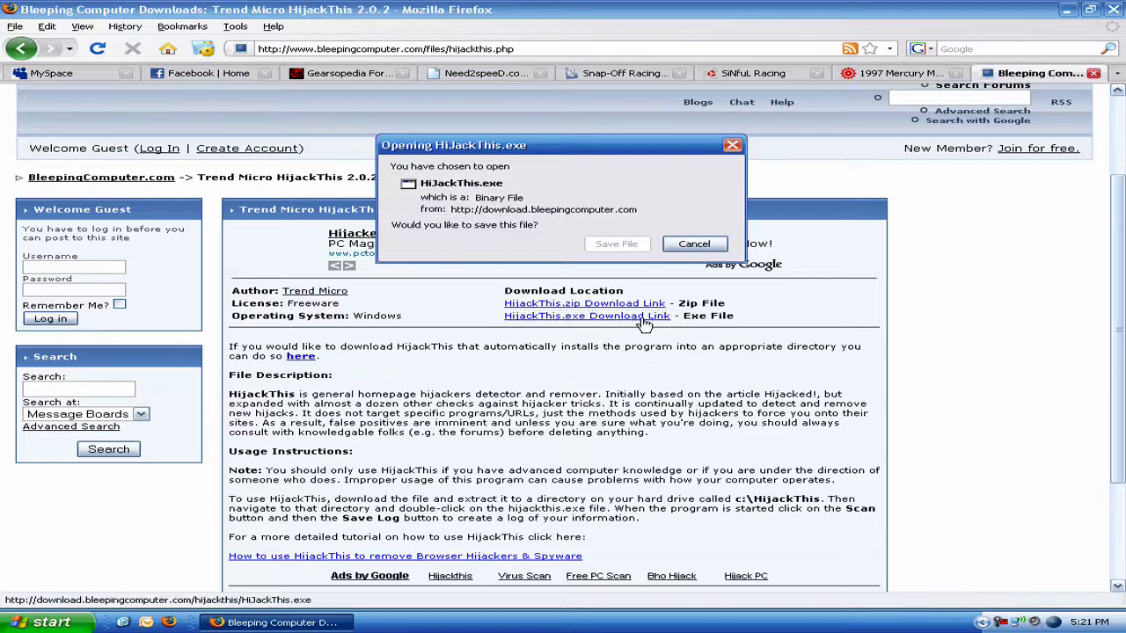
pyautogui.click(692, 244)
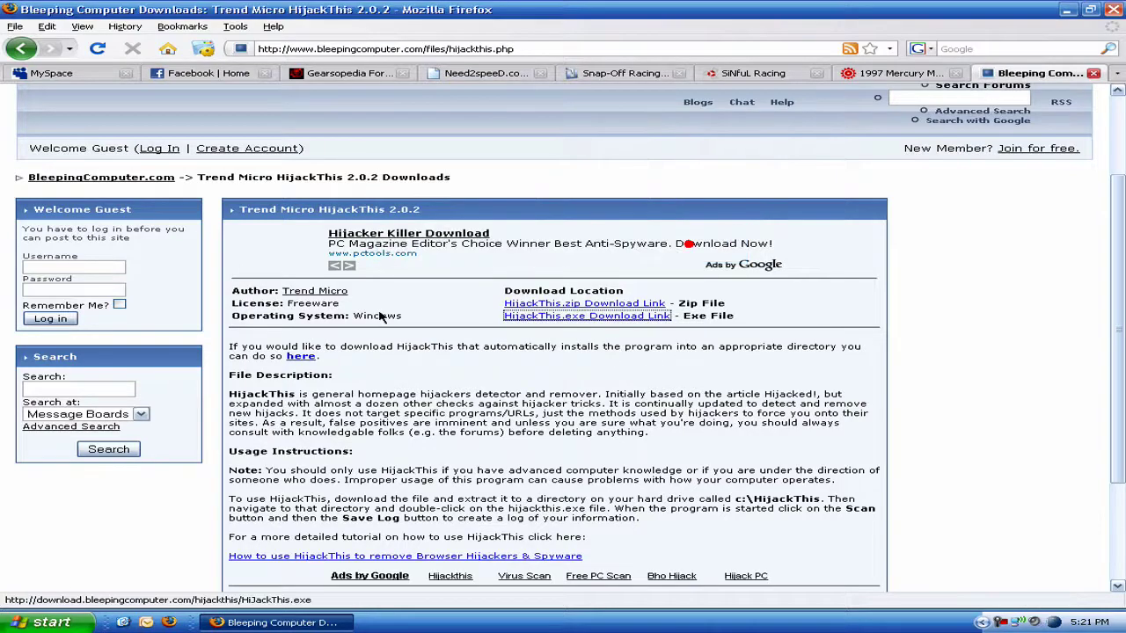
pyautogui.middleClick(1041, 73)
pyautogui.click(48, 622)
pyautogui.click(54, 574)
pyautogui.moveTo(524, 197)
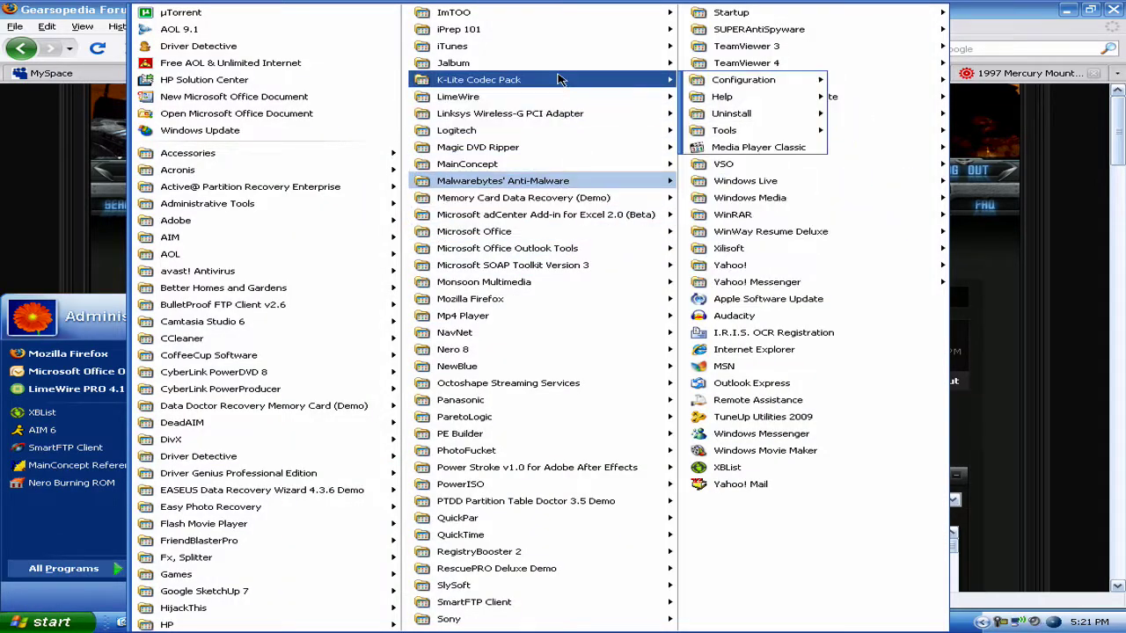
# Launch HijackThis 2.0.2 and maximize its window
pyautogui.moveTo(183, 608)
pyautogui.click(457, 608)
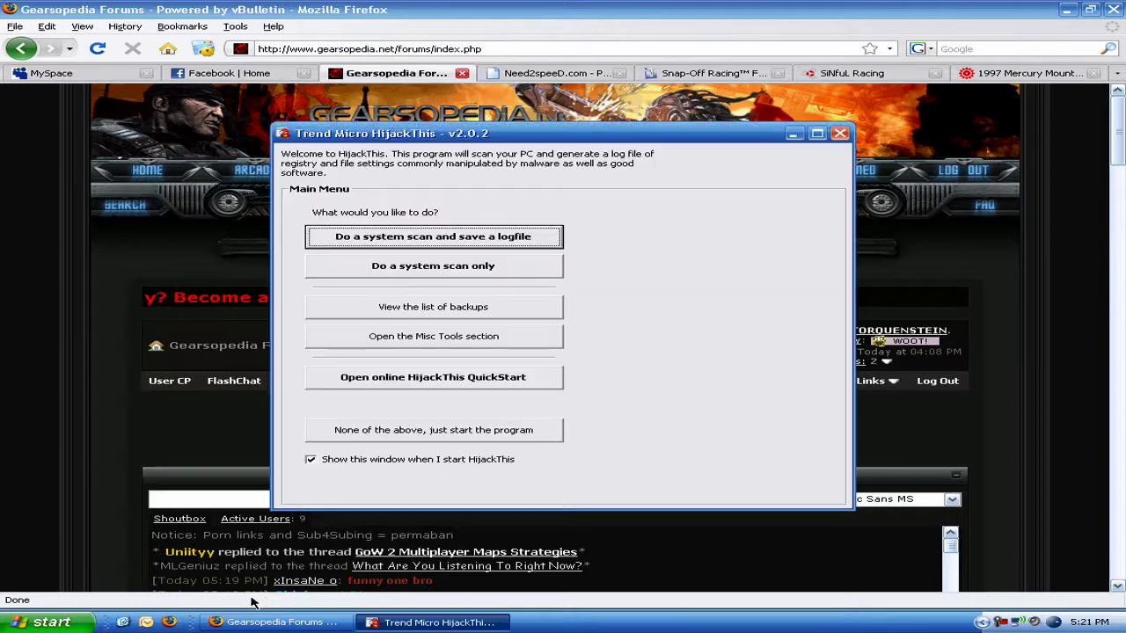
pyautogui.click(816, 133)
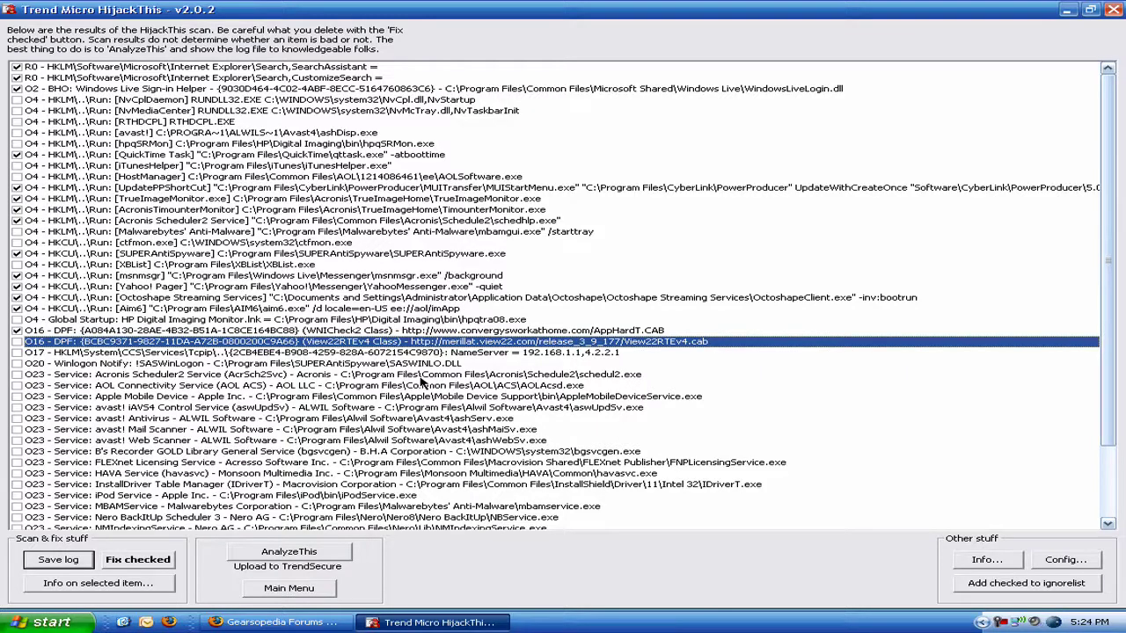
# Tick the View22RTEv4 ActiveX entry and move down the list toward the service entries
pyautogui.press('space')
pyautogui.press('Down')
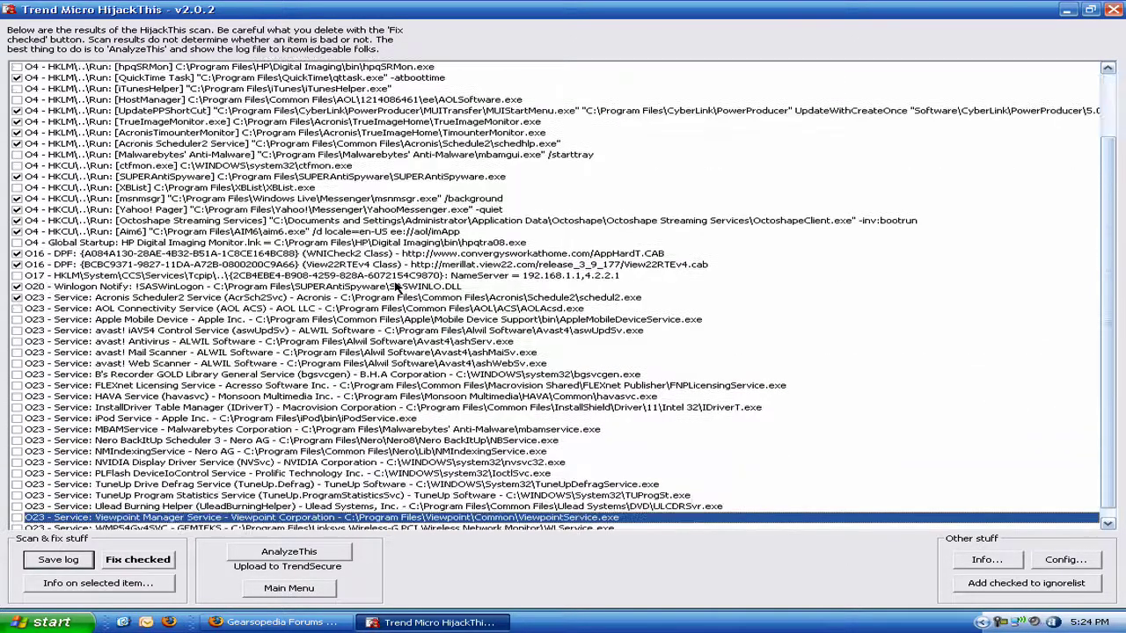
pyautogui.press('Down')
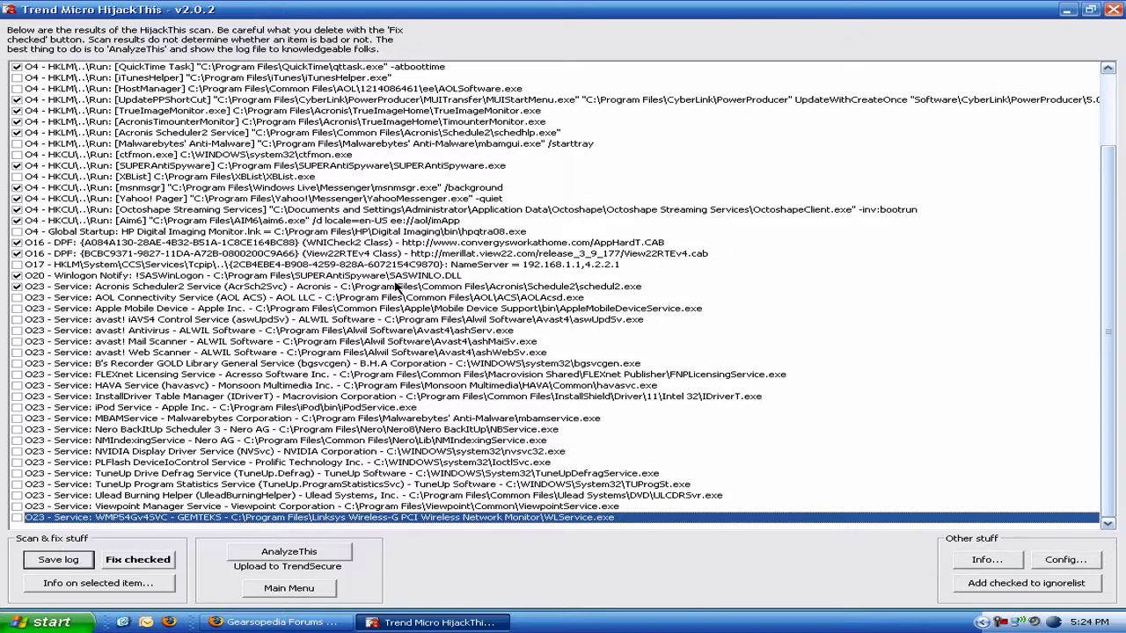
# Open the Services console, then tick the Viewpoint Manager Service entry in HijackThis
pyautogui.click(39, 622)
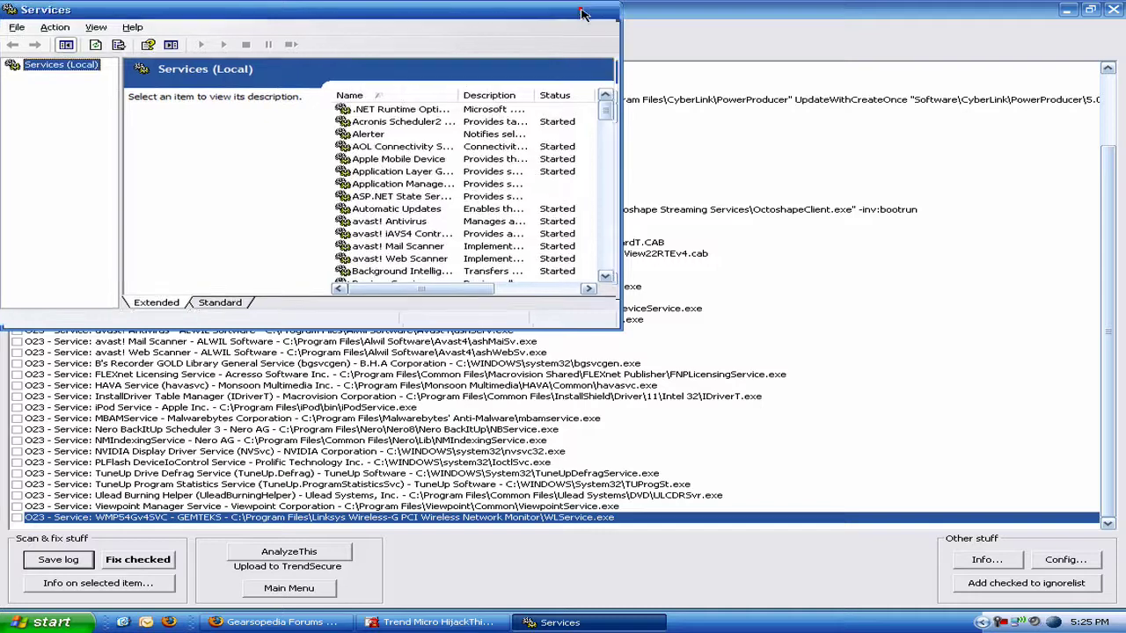
pyautogui.click(581, 12)
pyautogui.moveTo(1113, 226); pyautogui.dragTo(1117, 466)
pyautogui.click(437, 622)
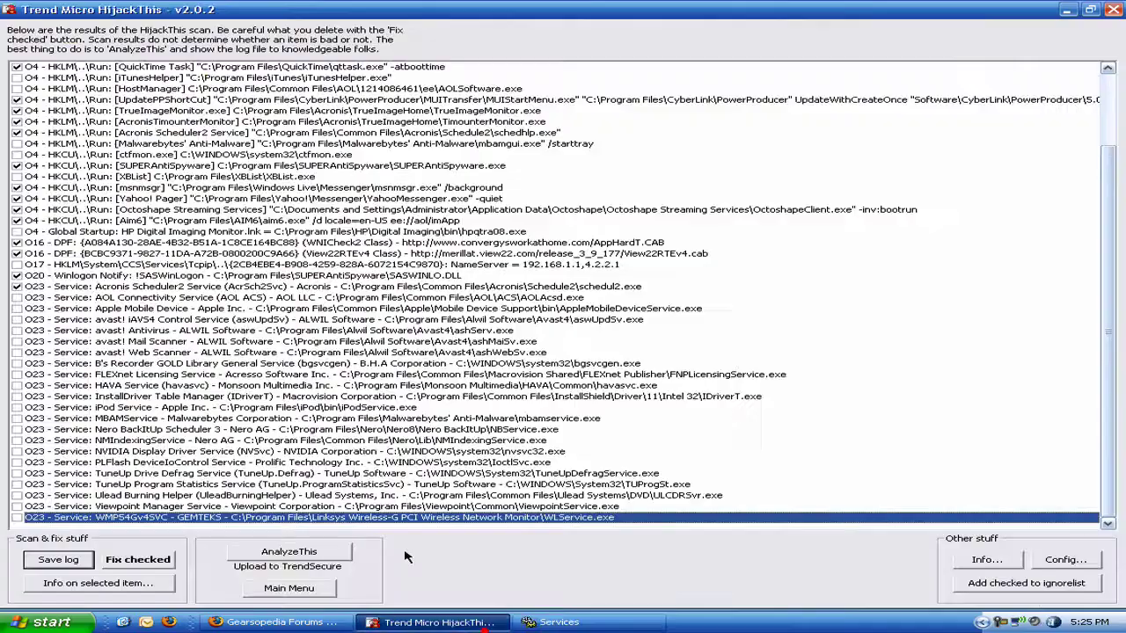
pyautogui.click(298, 508)
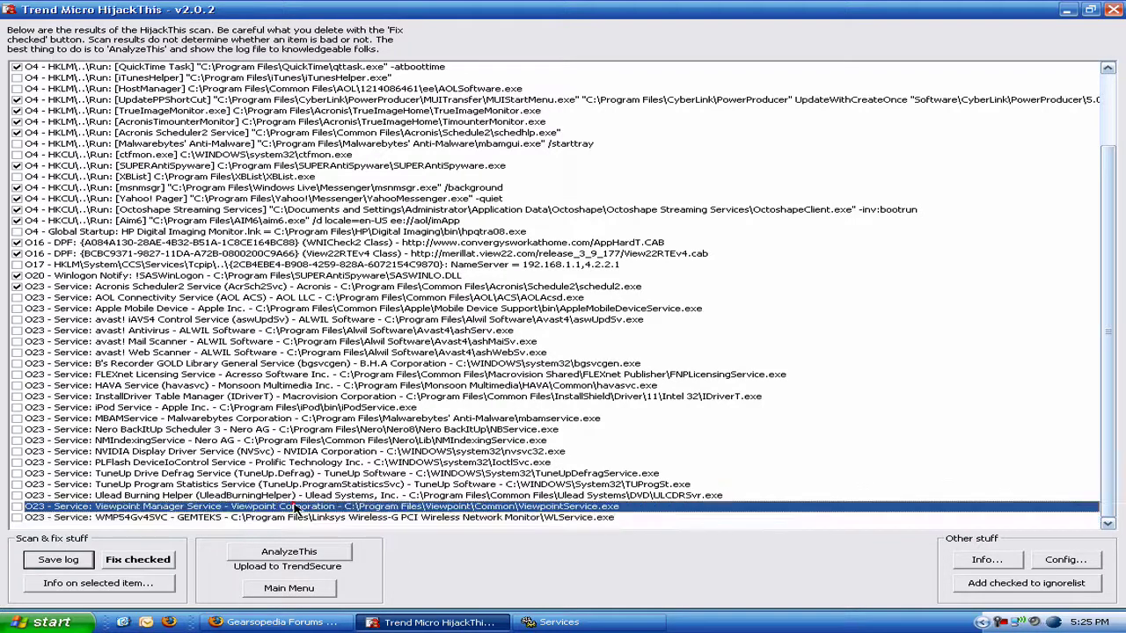
pyautogui.click(18, 508)
# Stop the Viewpoint Manager Service and set its startup type to Disabled
pyautogui.click(650, 623)
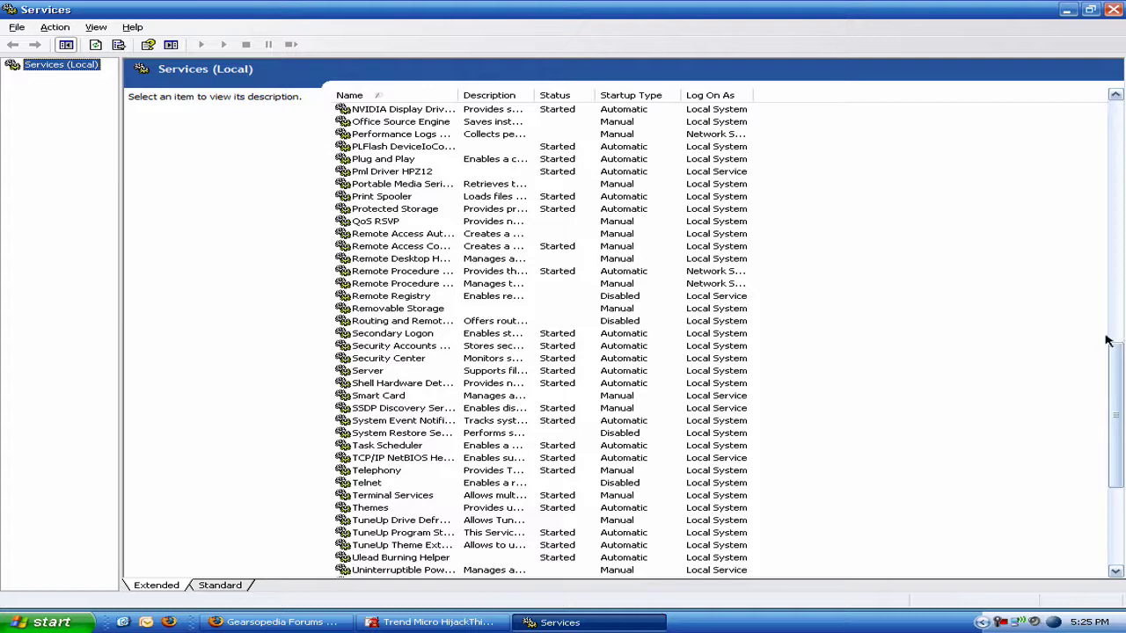
pyautogui.scroll(-7, 1109, 341)
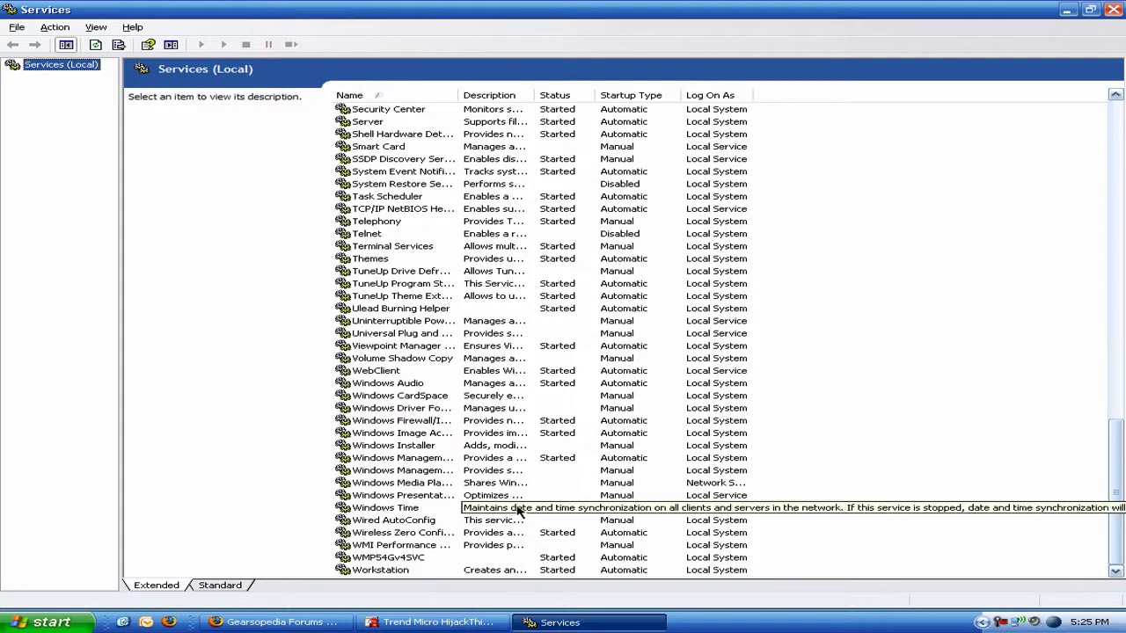
pyautogui.doubleClick(453, 348)
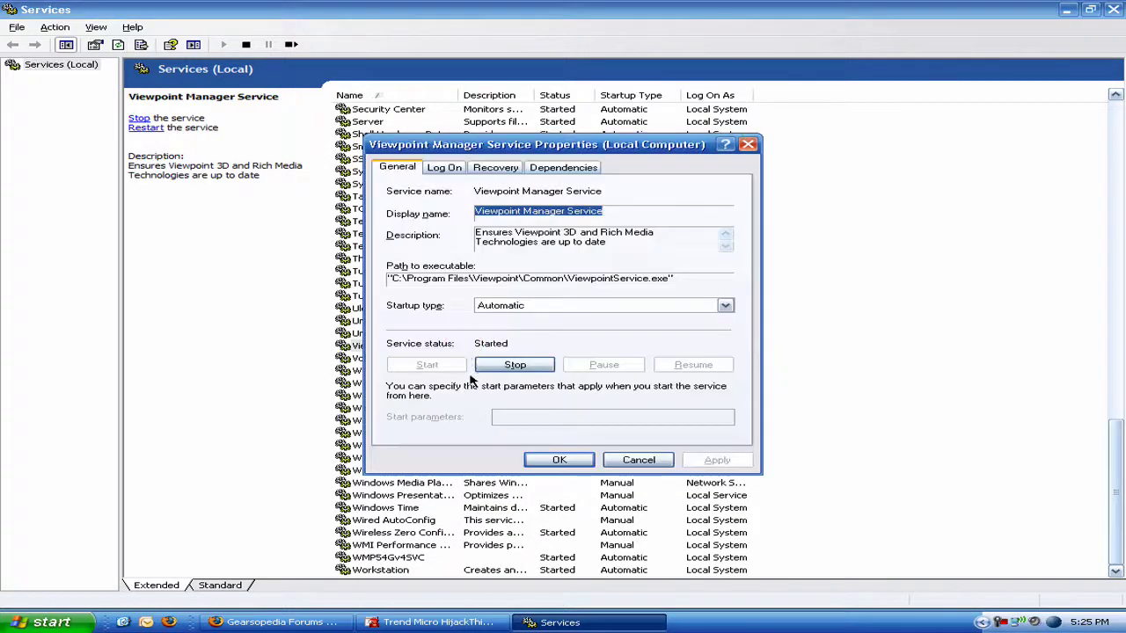
pyautogui.click(505, 366)
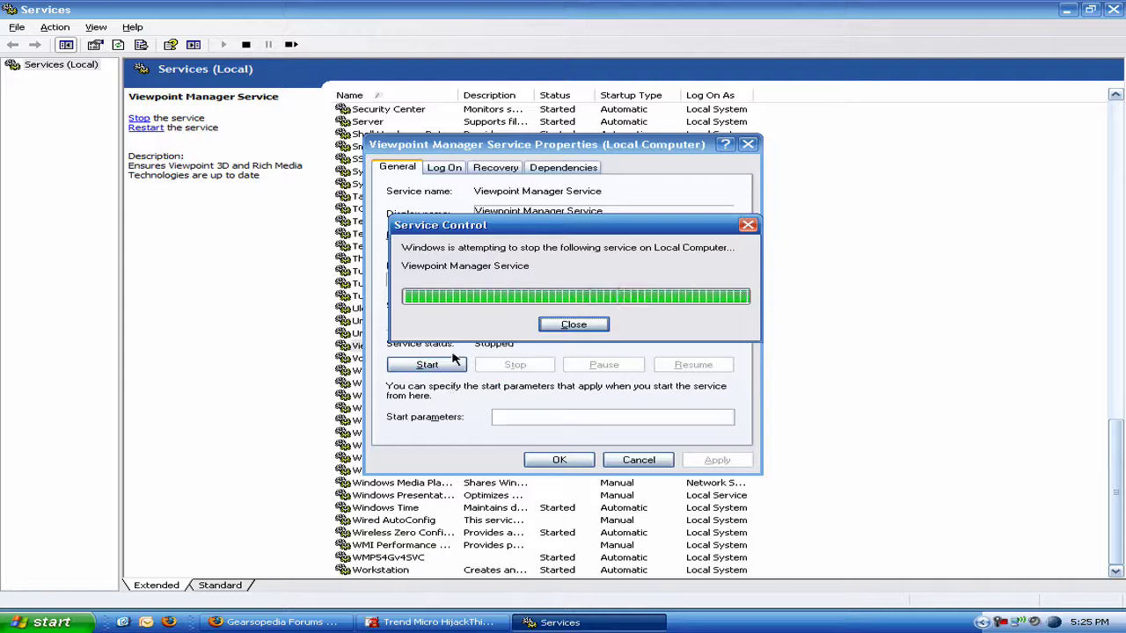
pyautogui.click(514, 305)
pyautogui.click(515, 340)
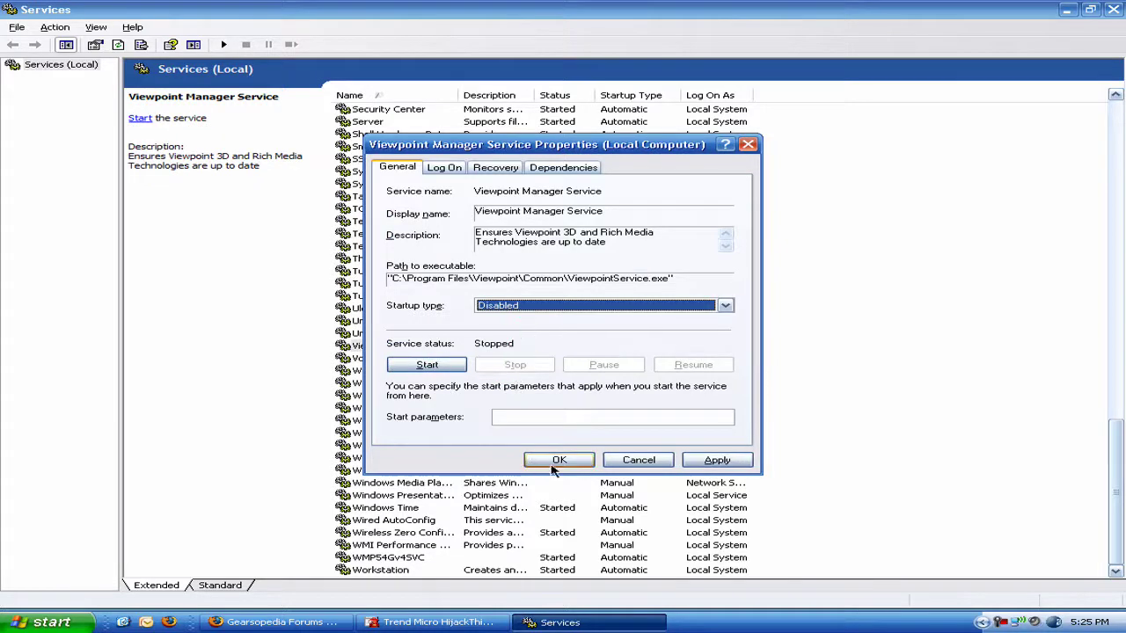
pyautogui.click(560, 460)
# Fix the checked HijackThis entries and decline the restart prompt
pyautogui.click(438, 622)
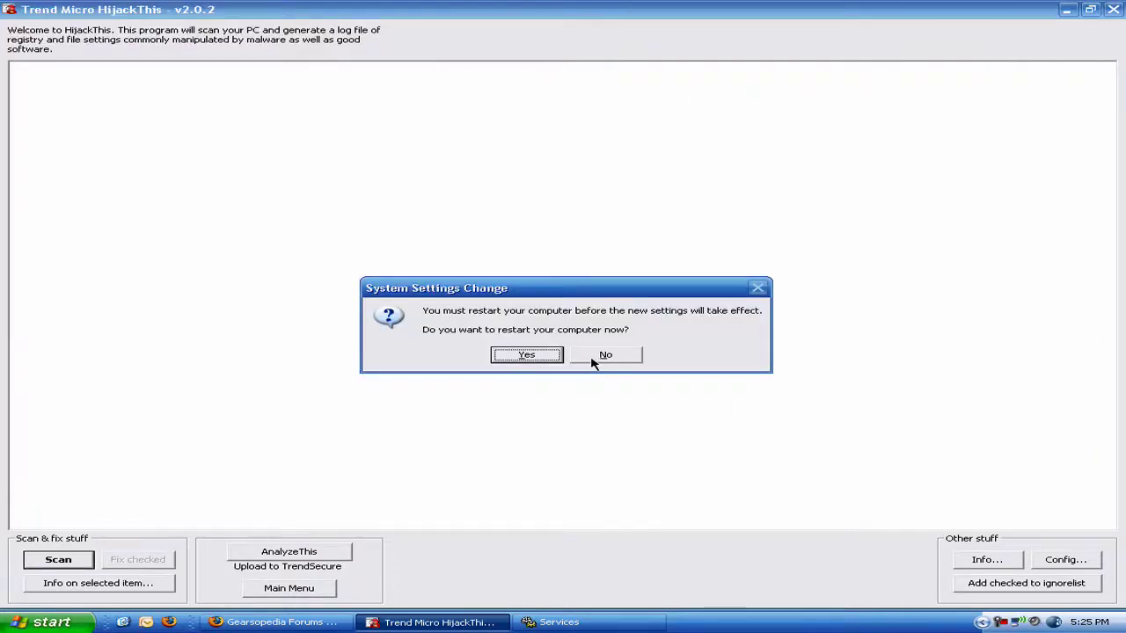
pyautogui.click(605, 355)
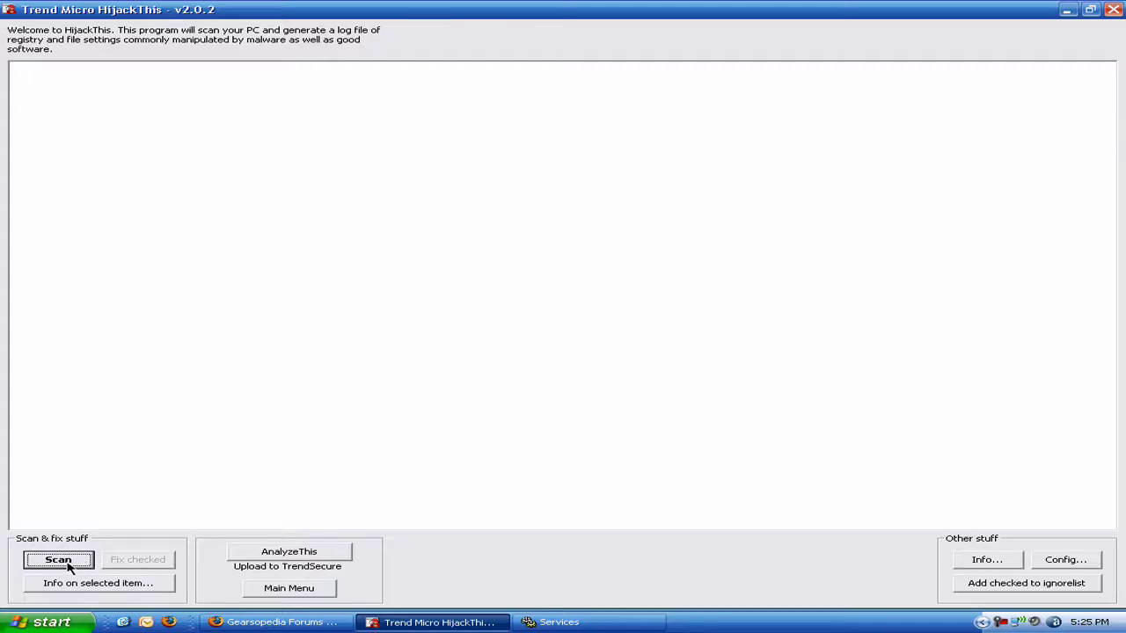
# Rescan with HijackThis to show only the remaining unticked entries
pyautogui.click(69, 566)
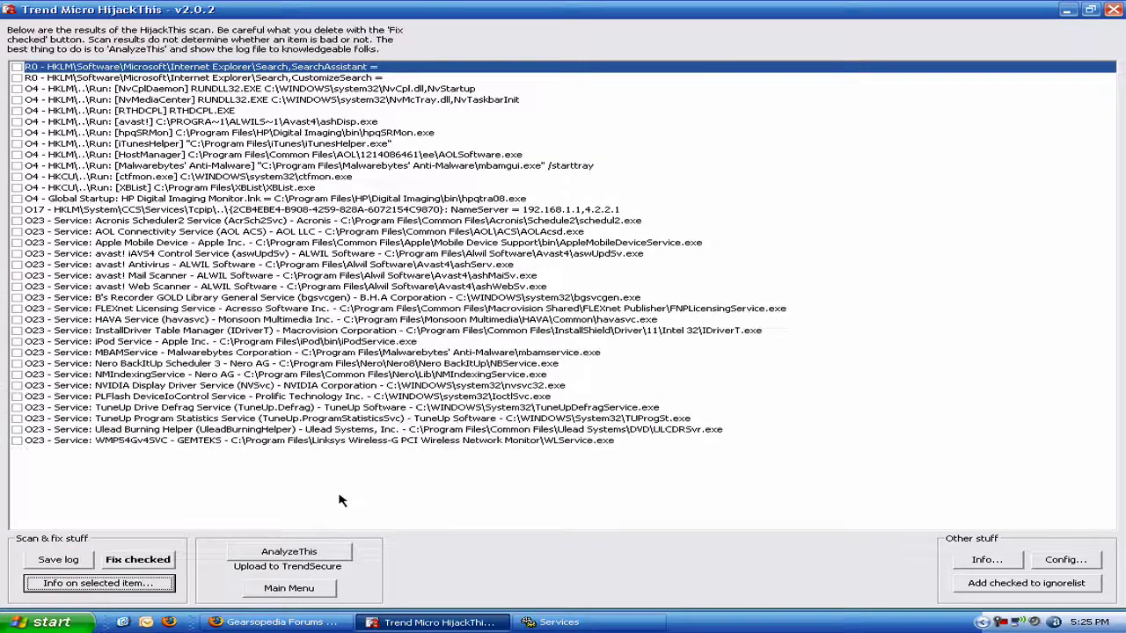